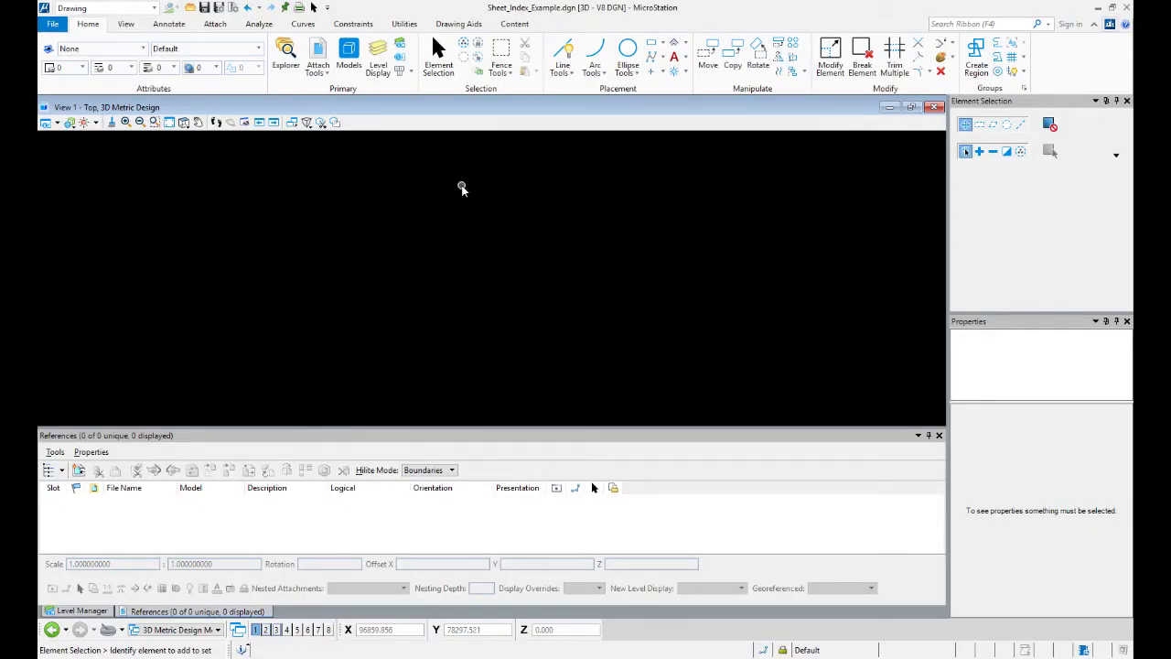
Step: From the Analyze tab's Reports, select the Sheet Index report under Sheet Index Reports
{"action": "left_click", "coordinate": [258, 25]}
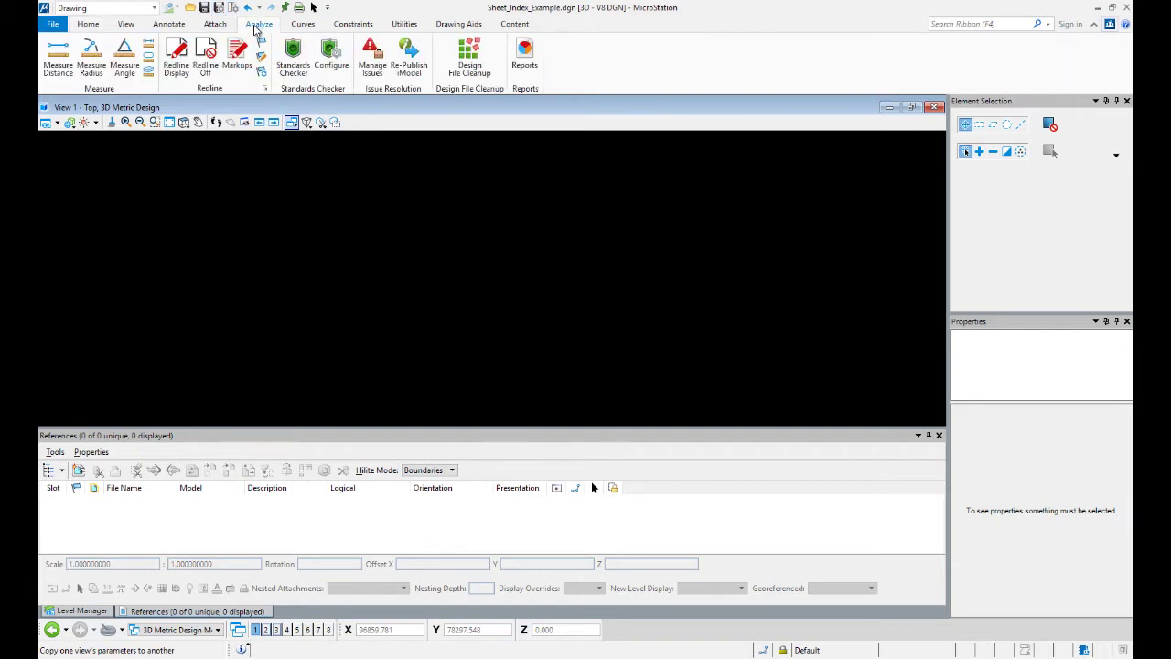
{"action": "left_click", "coordinate": [526, 60]}
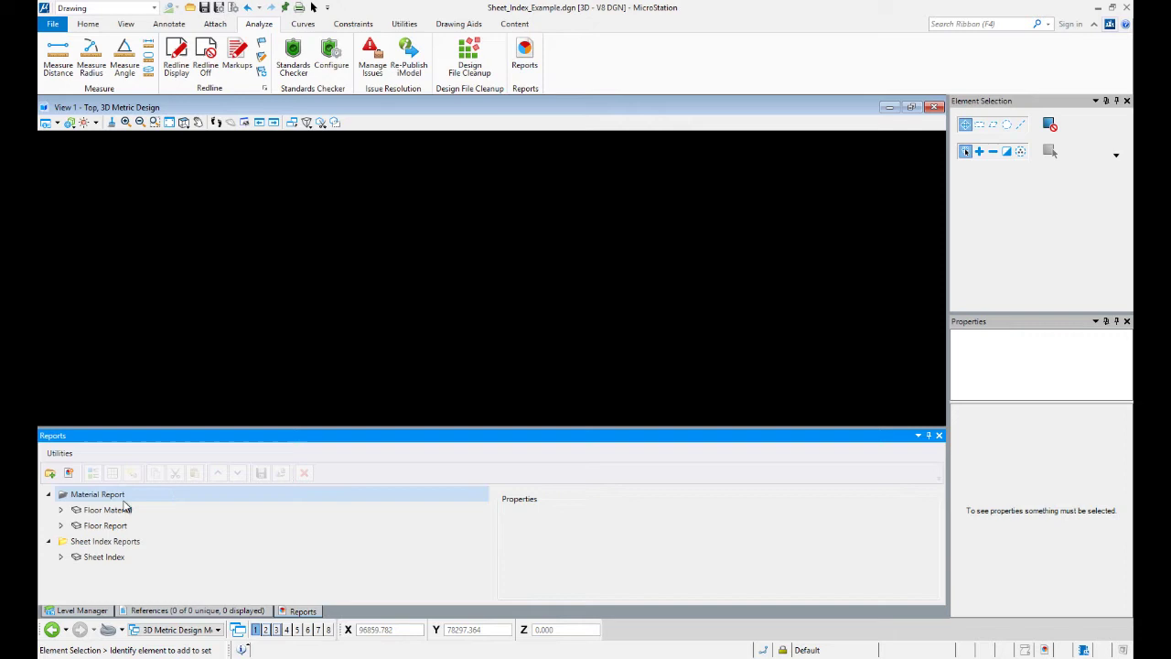
{"action": "left_click", "coordinate": [107, 557]}
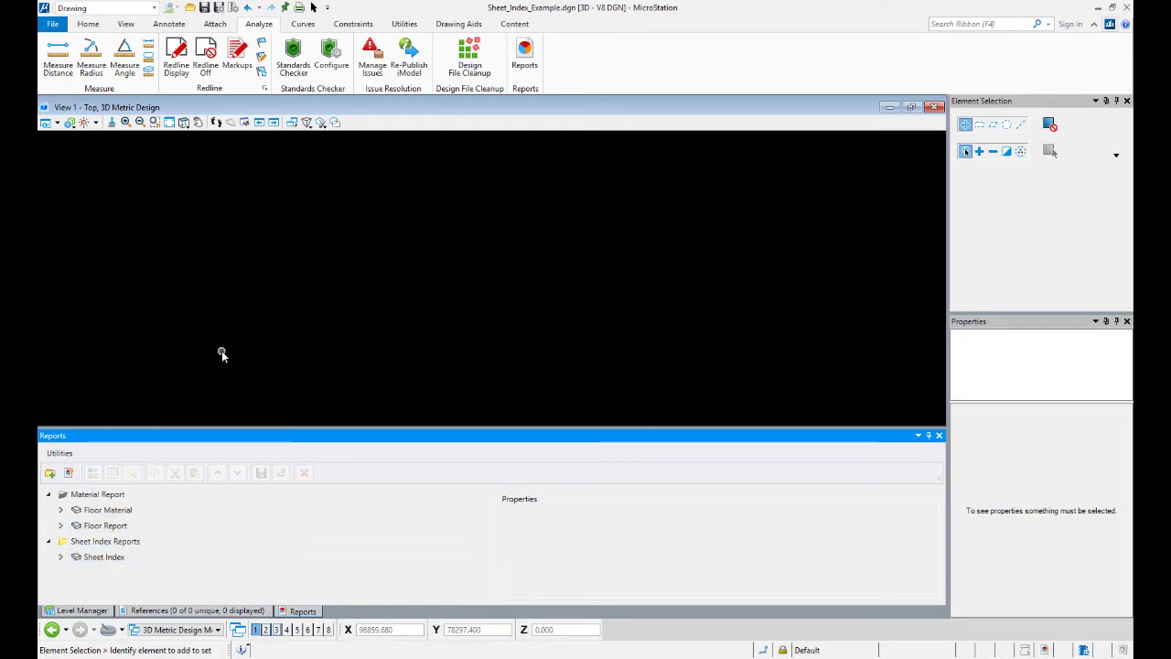
Step: In Explorer's Sheet Index, expand MetroStation, Architectural and Structural, then start placing the index as a table
{"action": "left_click", "coordinate": [85, 25]}
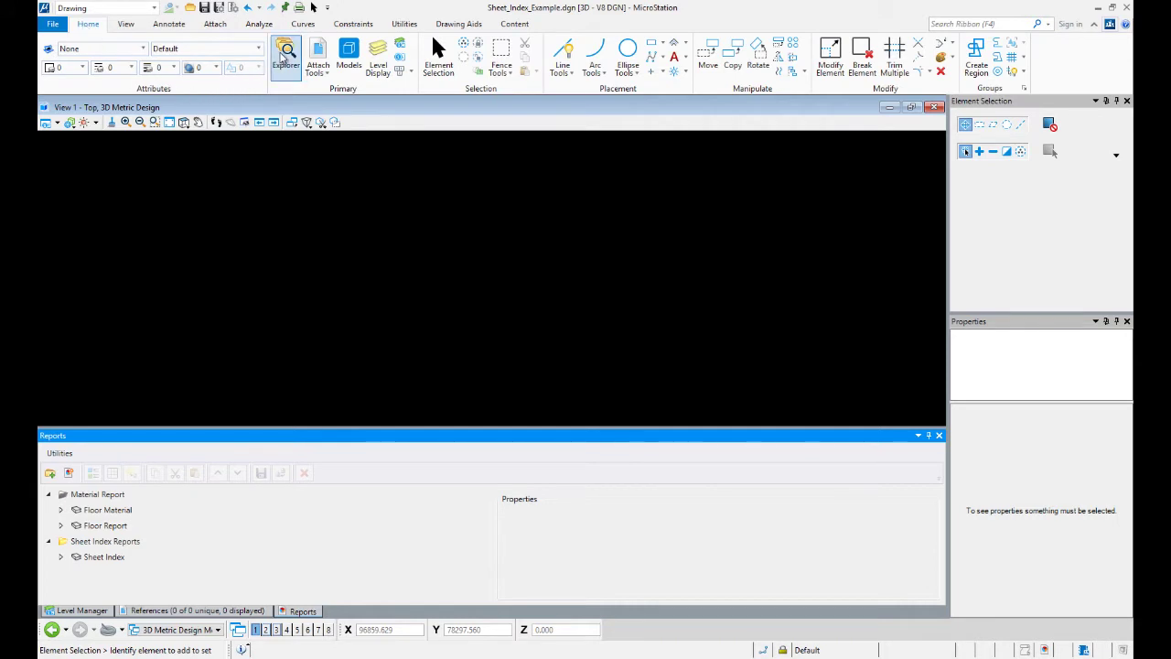
{"action": "left_click", "coordinate": [284, 56]}
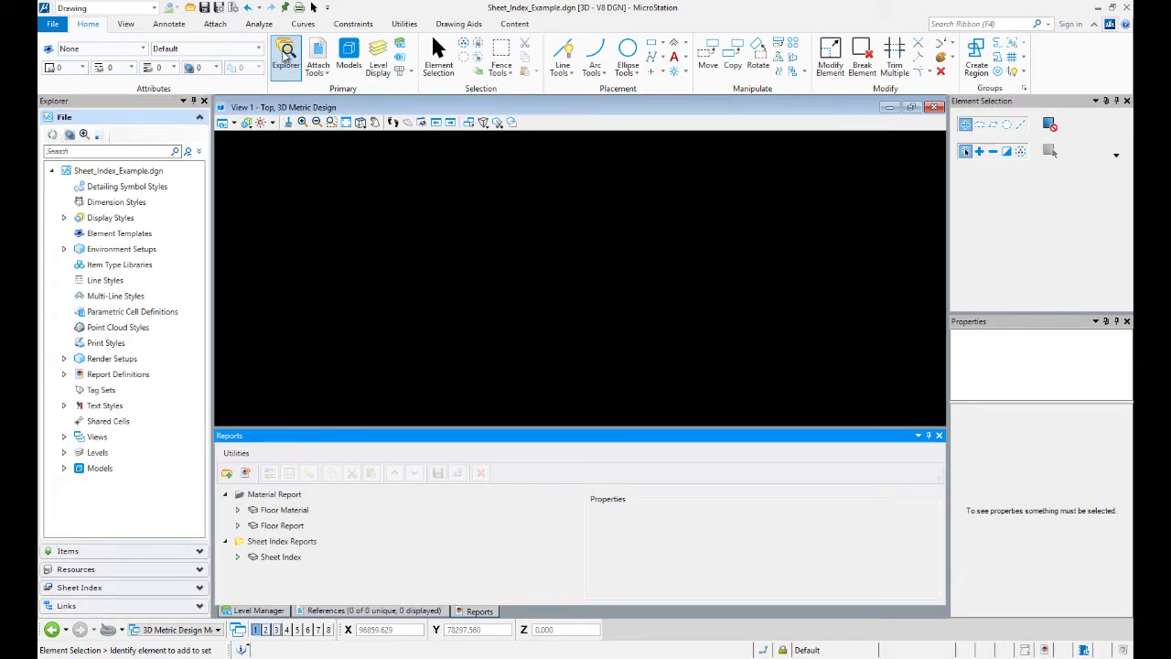
{"action": "left_click", "coordinate": [178, 589]}
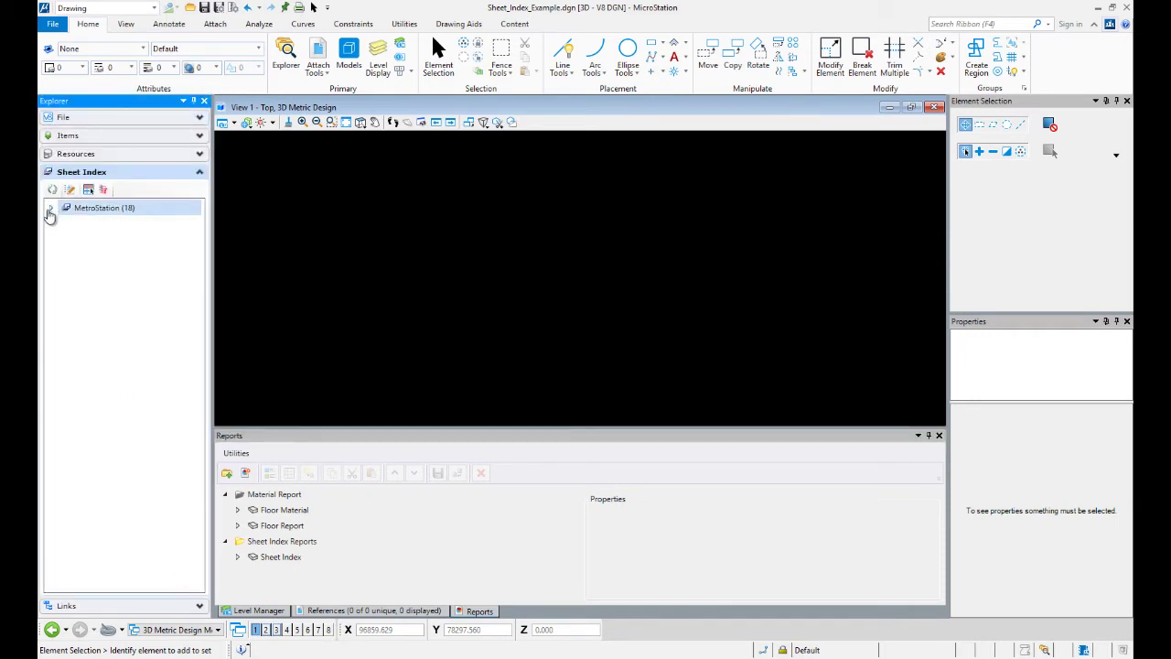
{"action": "left_click", "coordinate": [51, 209]}
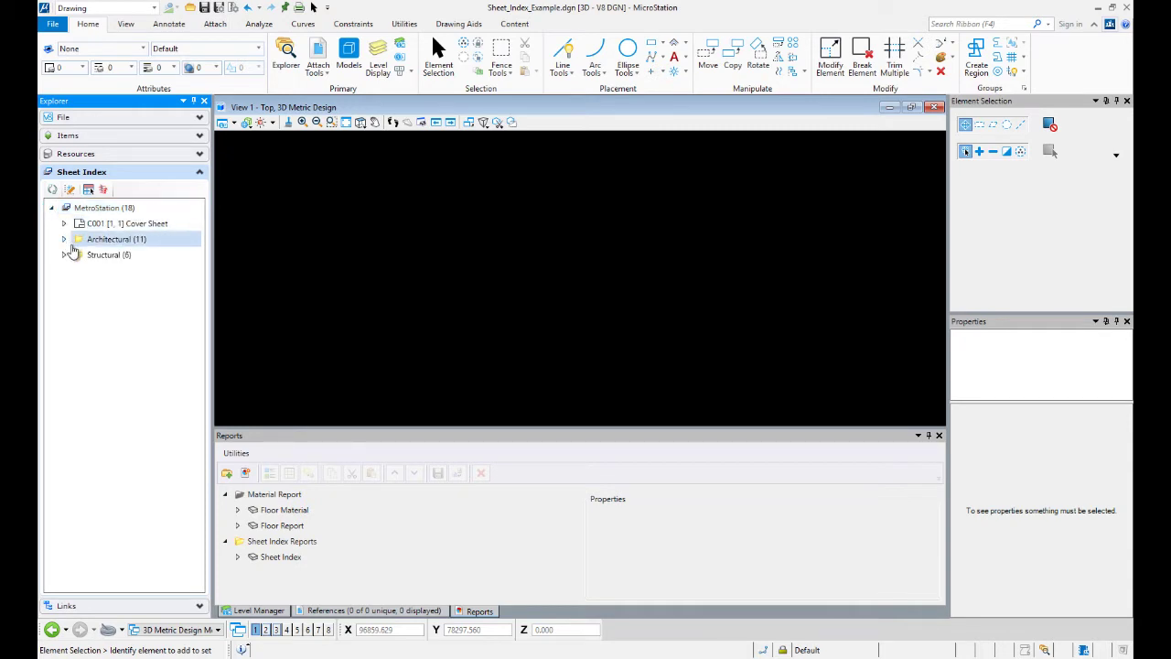
{"action": "left_click", "coordinate": [64, 239]}
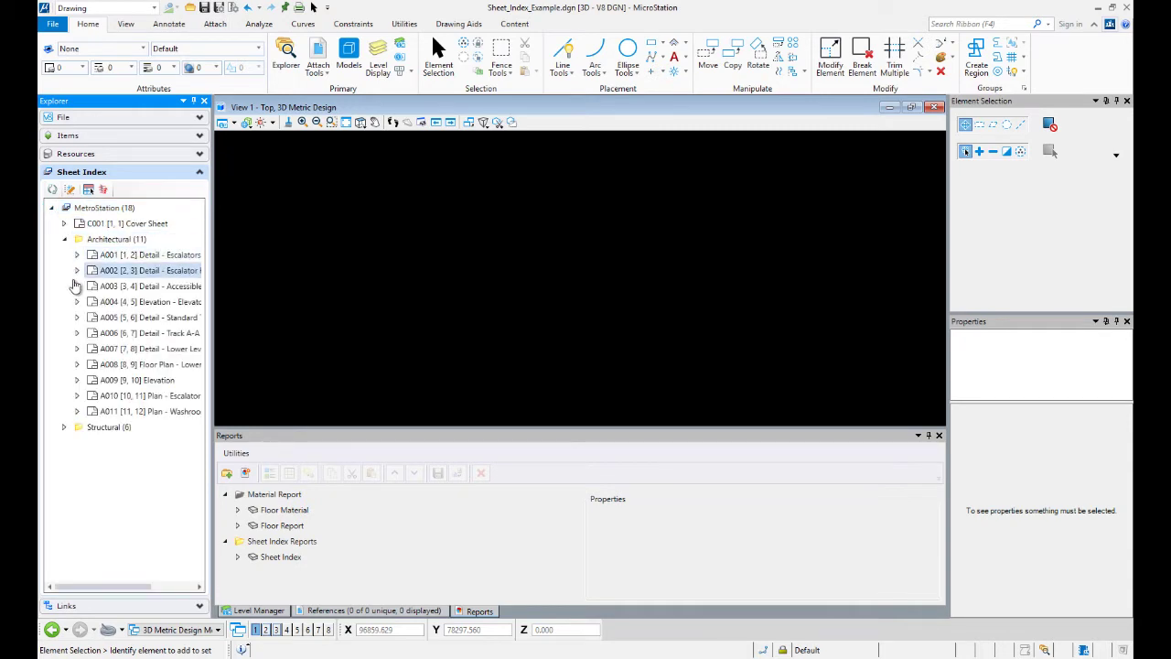
{"action": "left_click", "coordinate": [64, 427]}
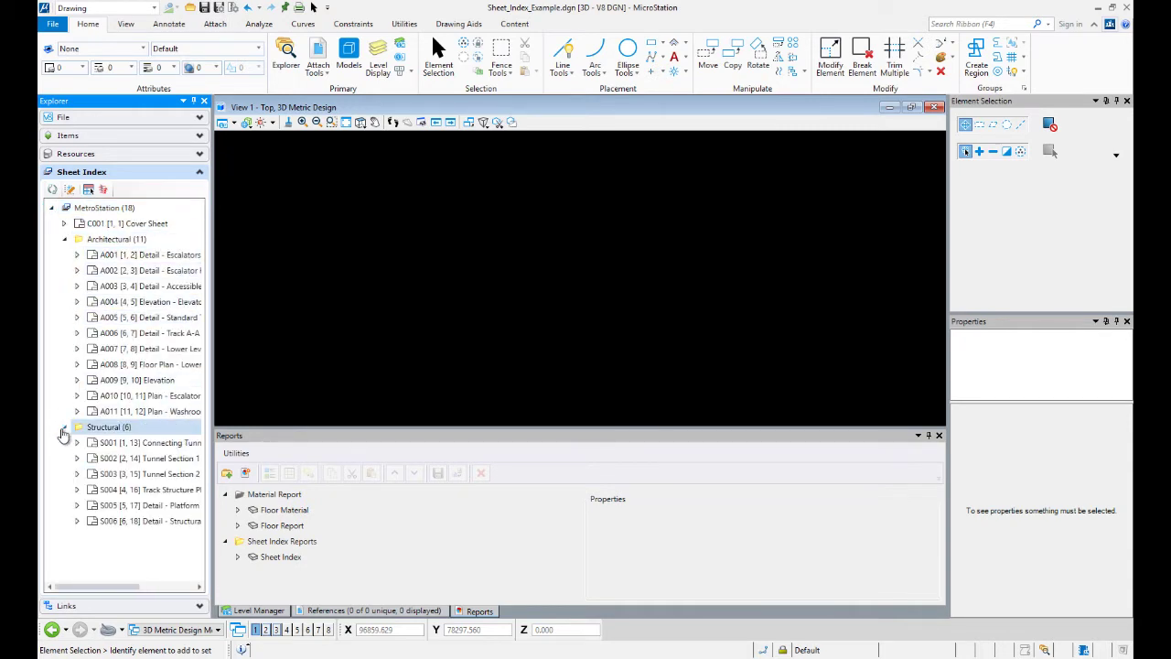
{"action": "left_click", "coordinate": [88, 190]}
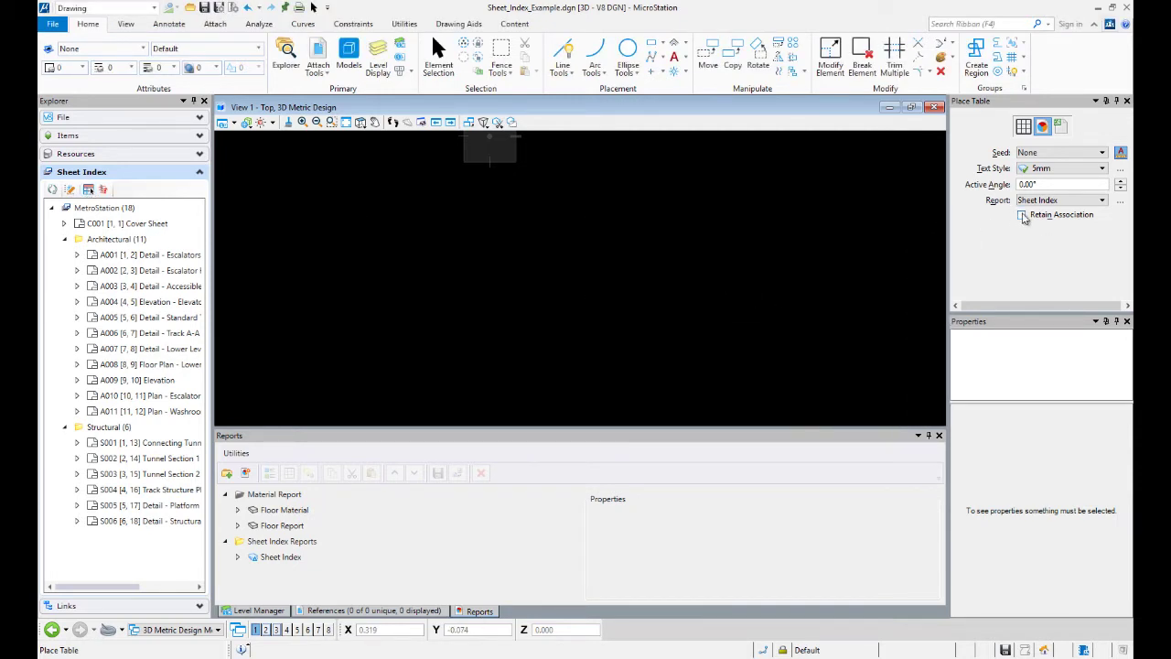
Step: Place the Sheet Index table with Retain Association near the top-left of View 1
{"action": "left_click", "coordinate": [1023, 216]}
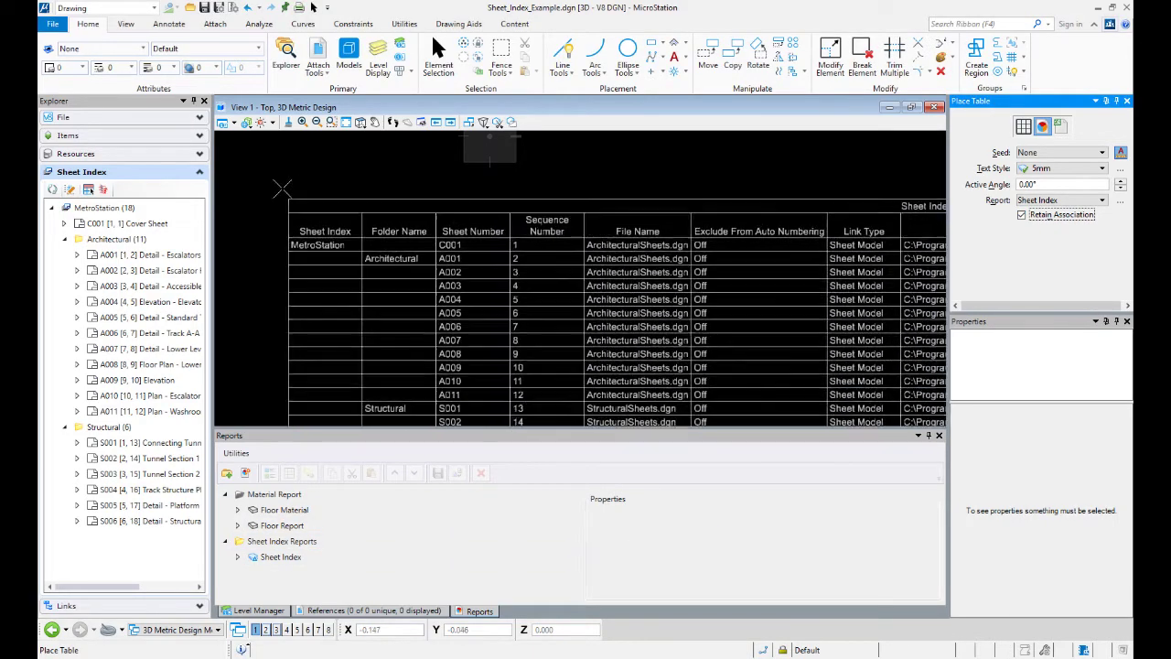
{"action": "left_click", "coordinate": [235, 140]}
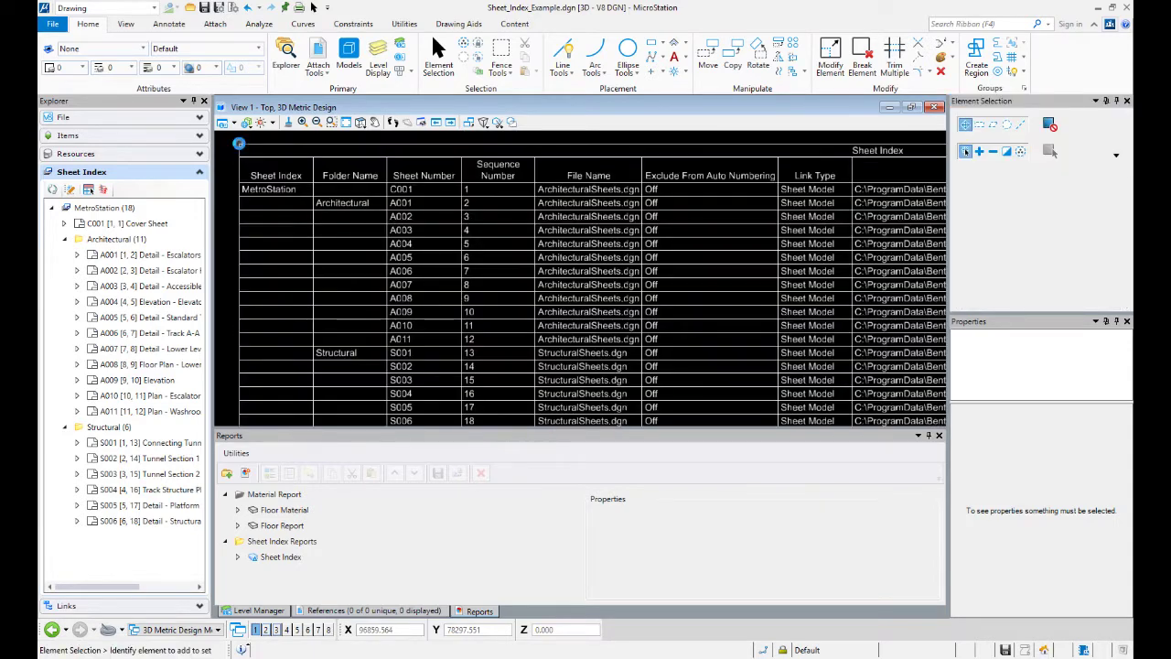
{"action": "left_click", "coordinate": [385, 152]}
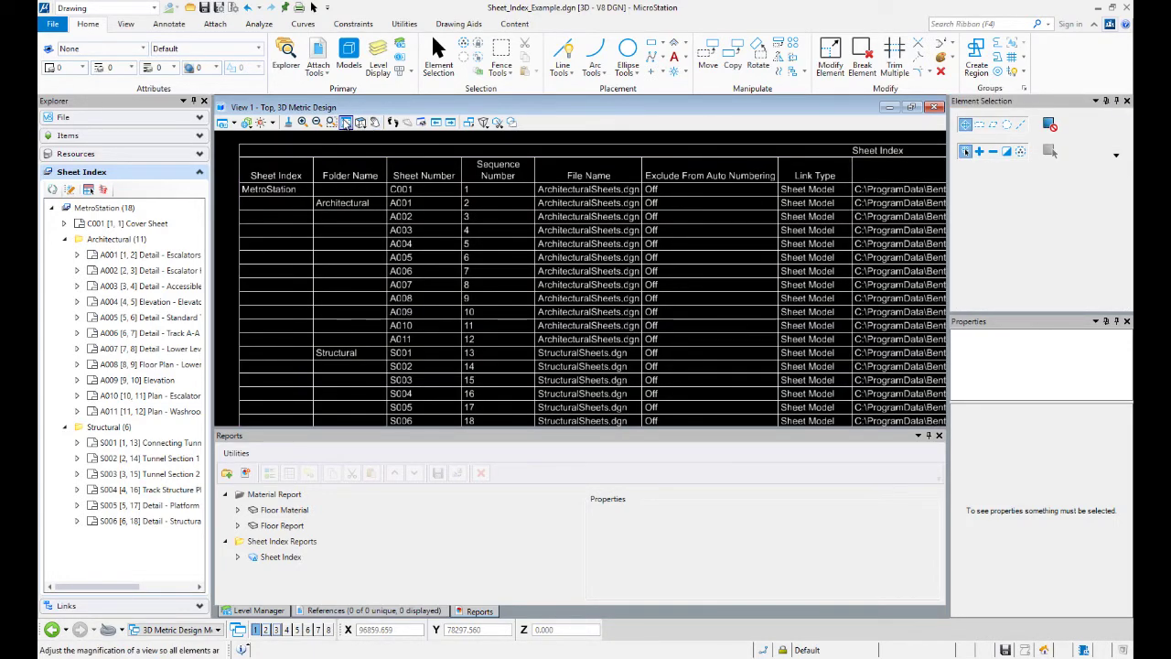
Step: Fit the table in view and expand the Sheet Index report's Columns node
{"action": "left_click", "coordinate": [346, 123]}
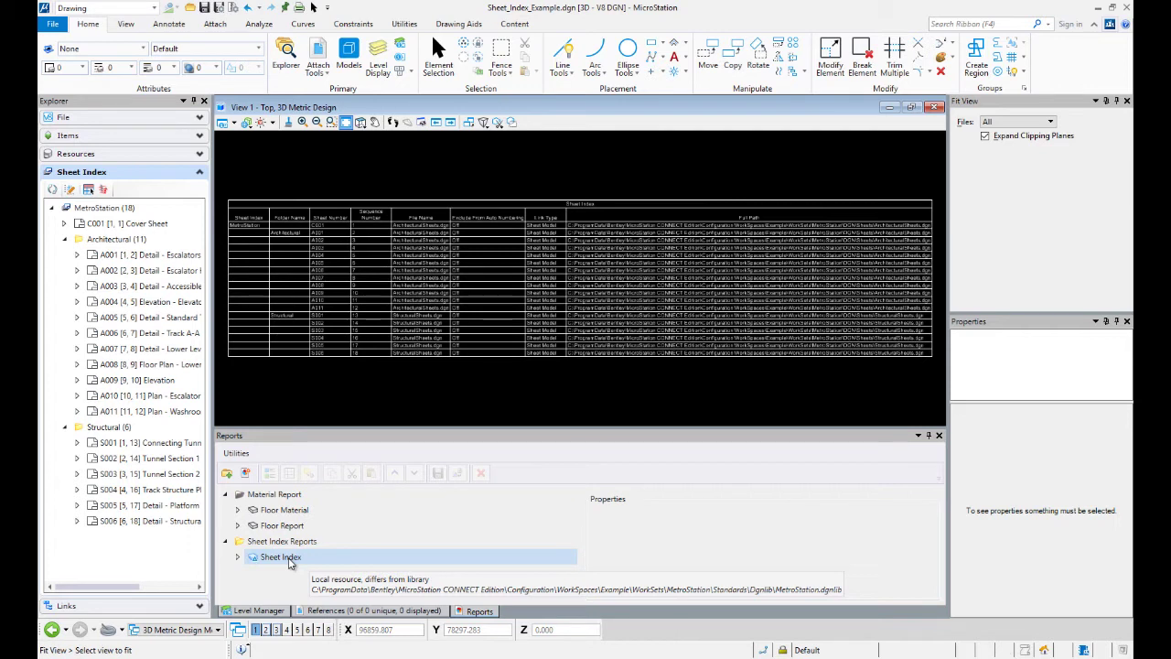
{"action": "left_click", "coordinate": [238, 559]}
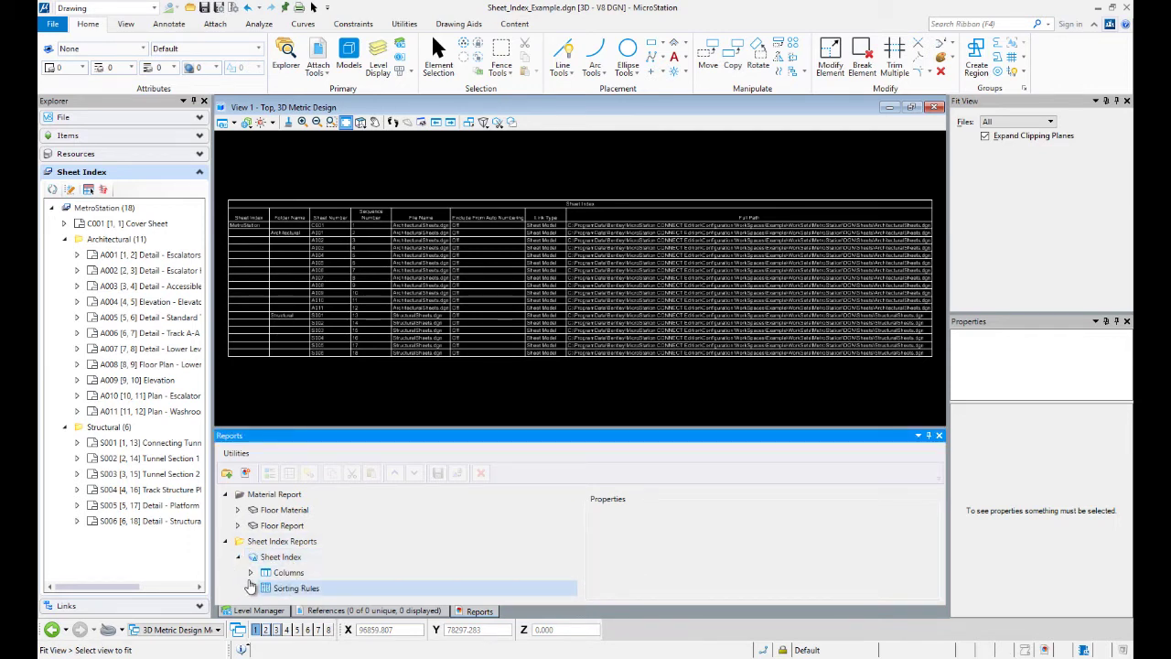
{"action": "left_click", "coordinate": [252, 575]}
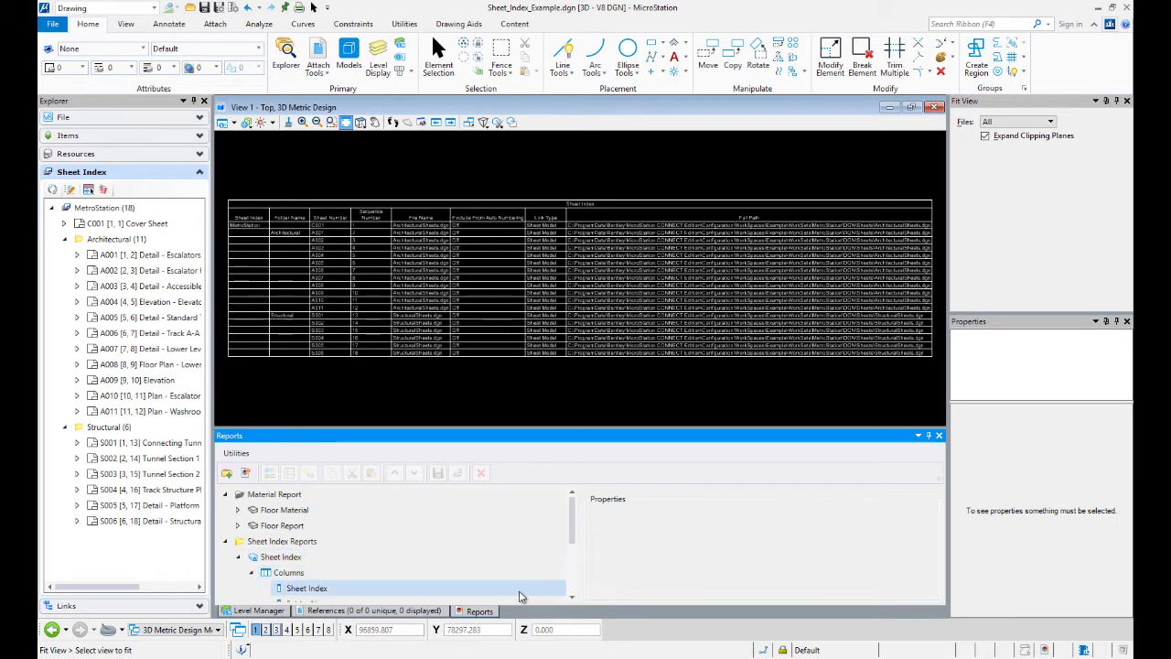
{"action": "left_click_drag", "start_coordinate": [571, 535], "coordinate": [571, 575]}
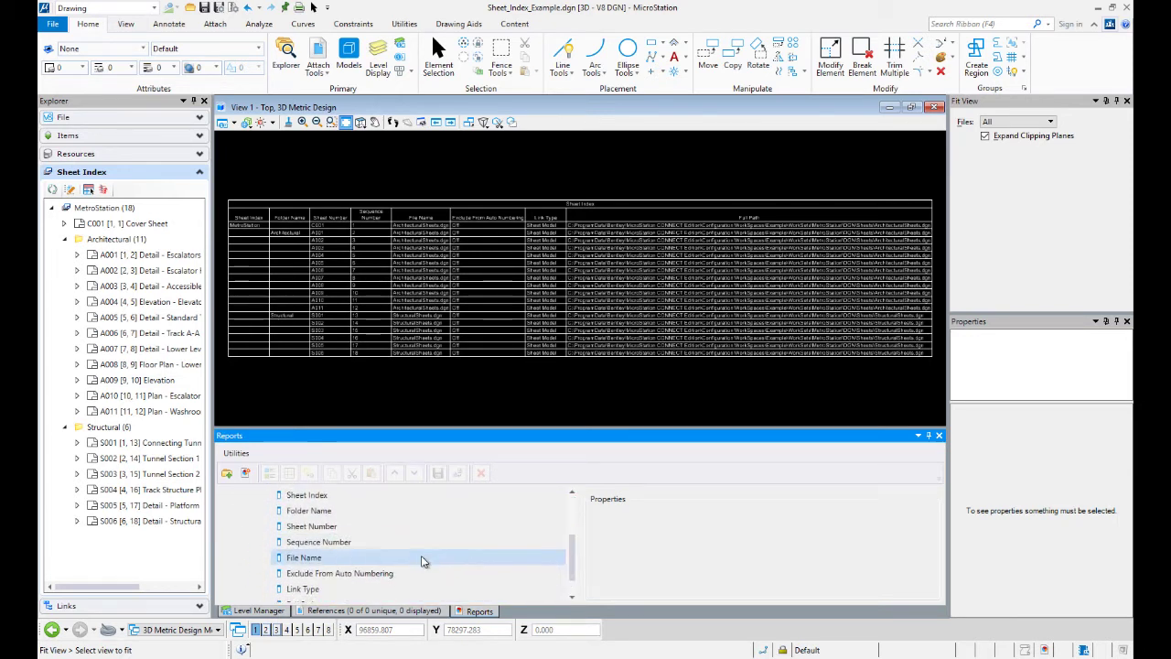
Step: Move the Sequence Number column up three places to the top of the list
{"action": "left_click", "coordinate": [363, 544]}
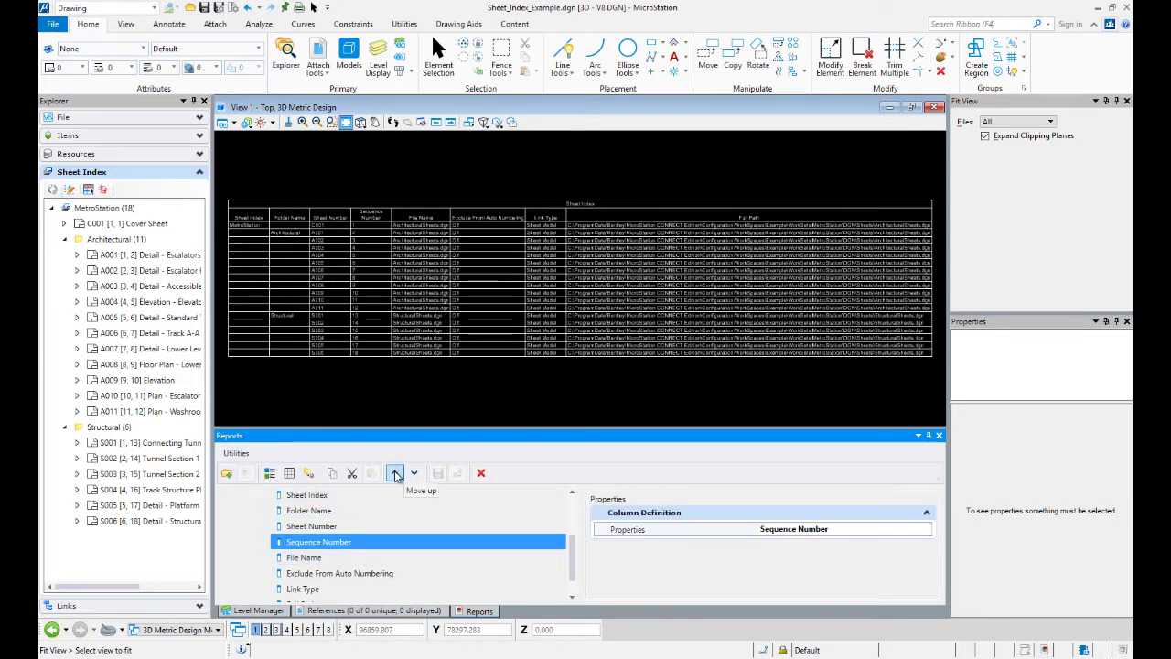
{"action": "left_click", "coordinate": [395, 473]}
{"action": "left_click", "coordinate": [396, 473]}
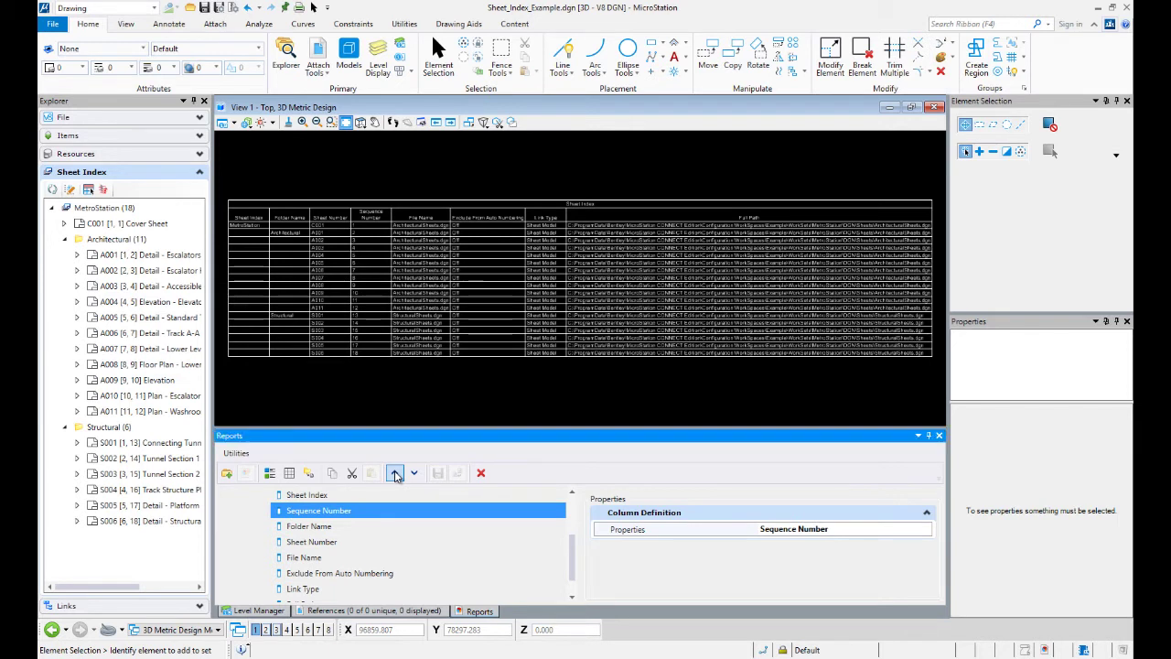
{"action": "left_click", "coordinate": [396, 473]}
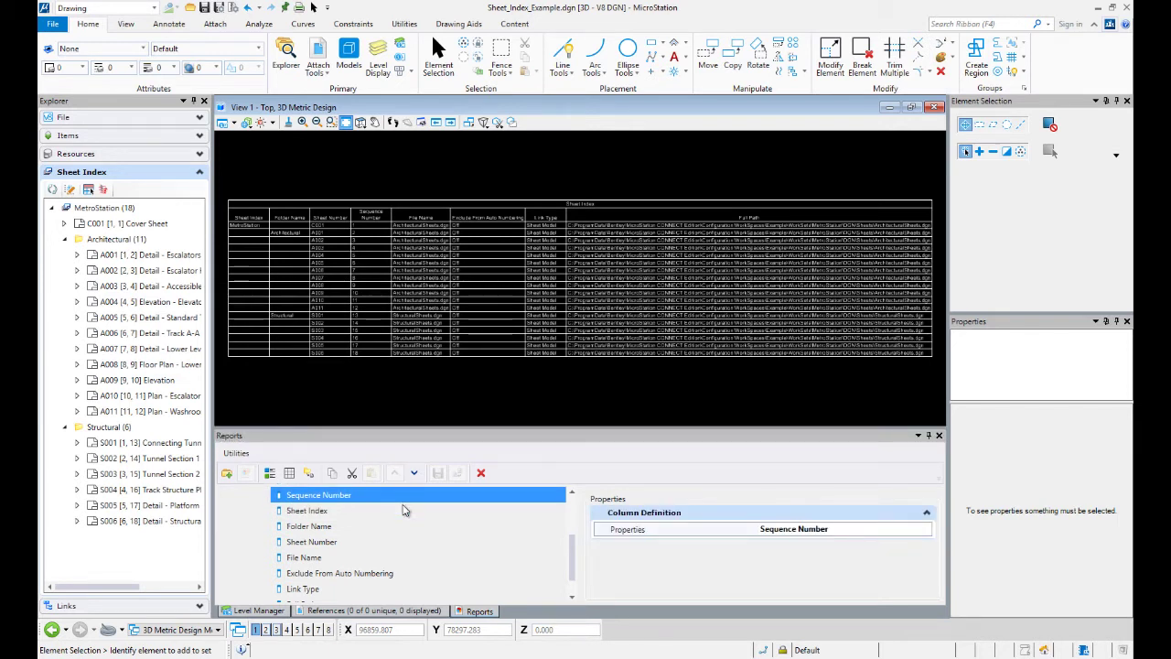
{"action": "scroll", "coordinate": [400, 515], "scroll_direction": "up", "scroll_amount": 1}
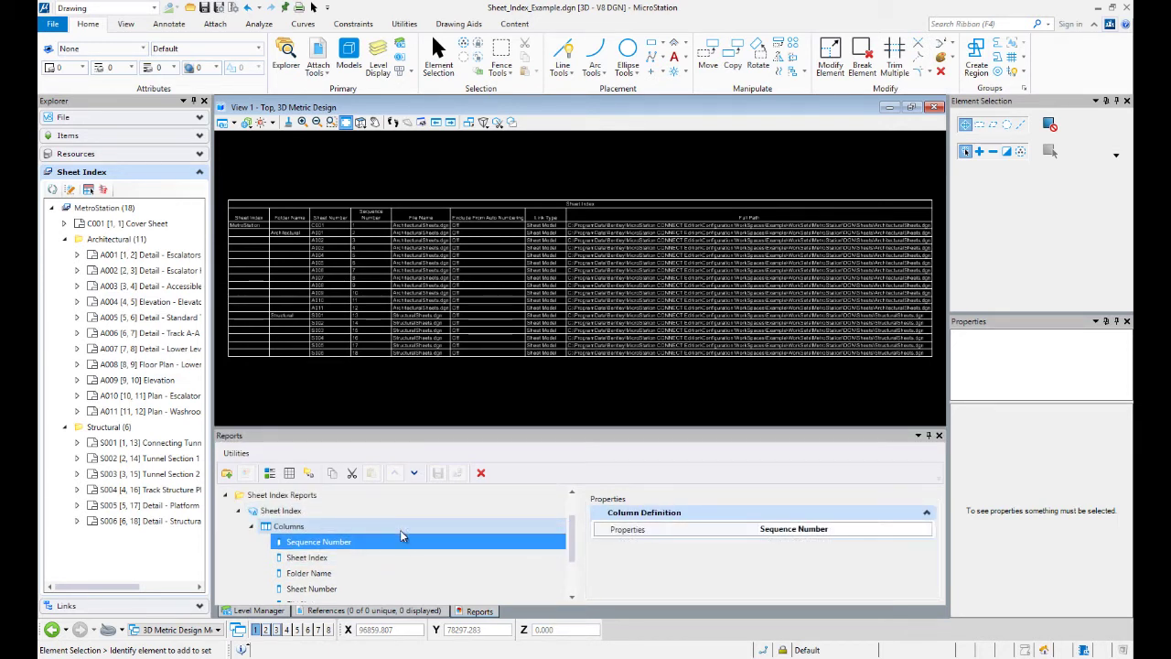
Step: Review the Folder Name, Sheet Number, File Name and Exclude From Auto Numbering column definitions
{"action": "left_click", "coordinate": [338, 574]}
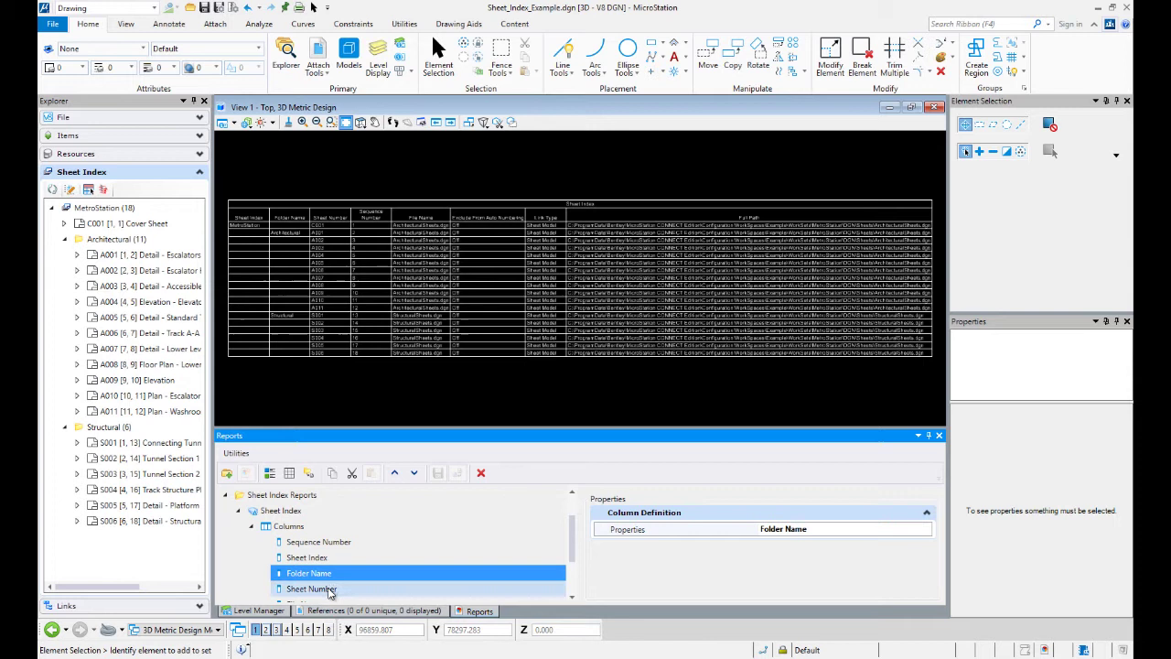
{"action": "left_click", "coordinate": [330, 591]}
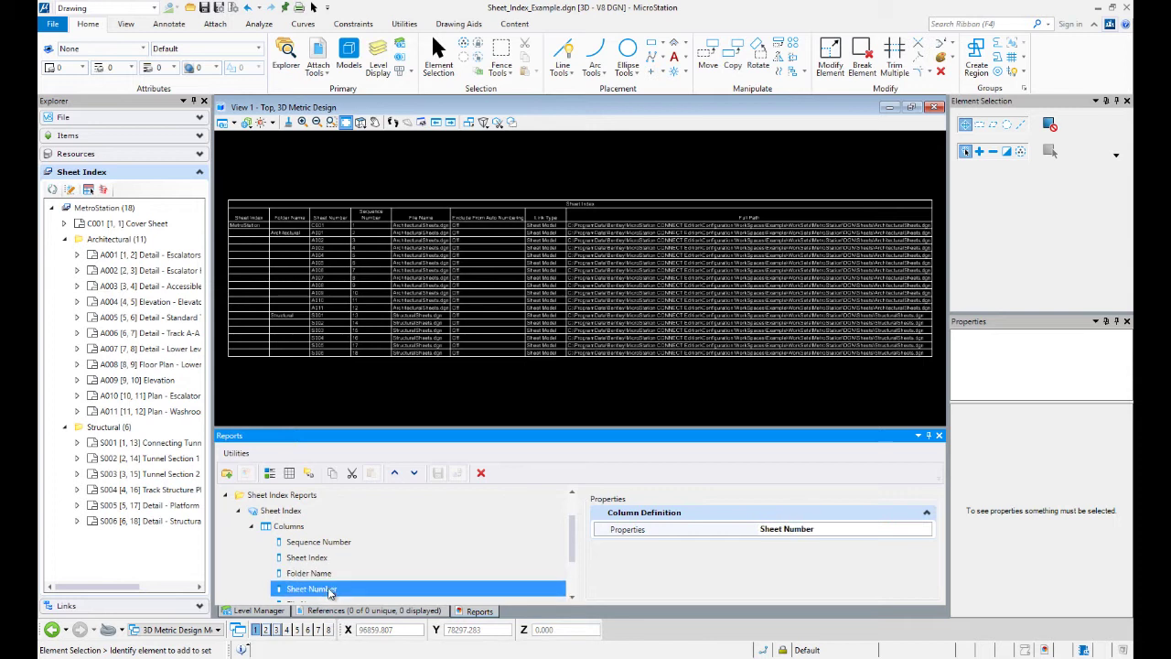
{"action": "scroll", "coordinate": [330, 591], "scroll_direction": "down", "scroll_amount": 1}
{"action": "left_click", "coordinate": [311, 559]}
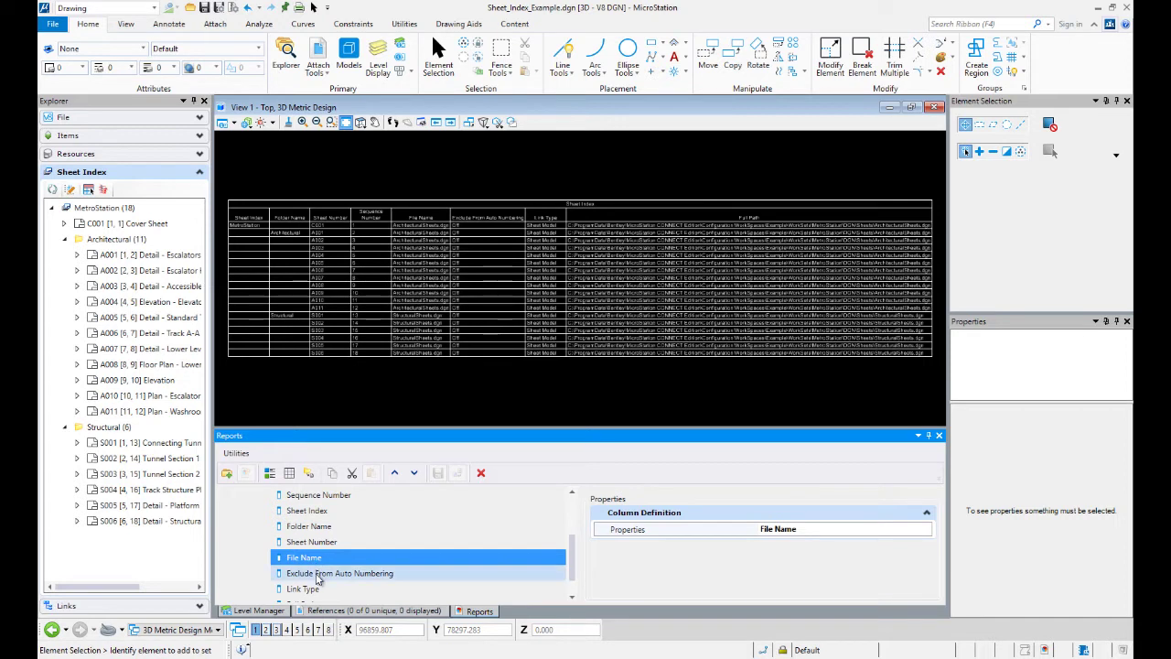
{"action": "left_click", "coordinate": [318, 574]}
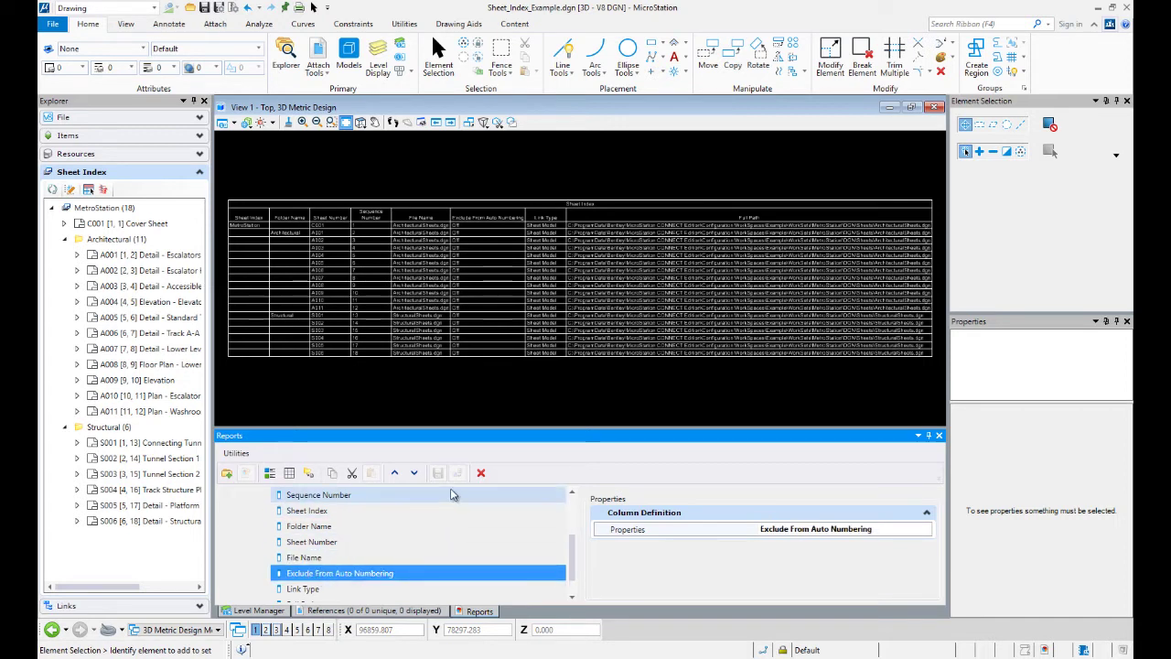
Step: Delete the Exclude From Auto Numbering, Link Type and Full Path columns, leaving five columns
{"action": "left_click", "coordinate": [481, 472]}
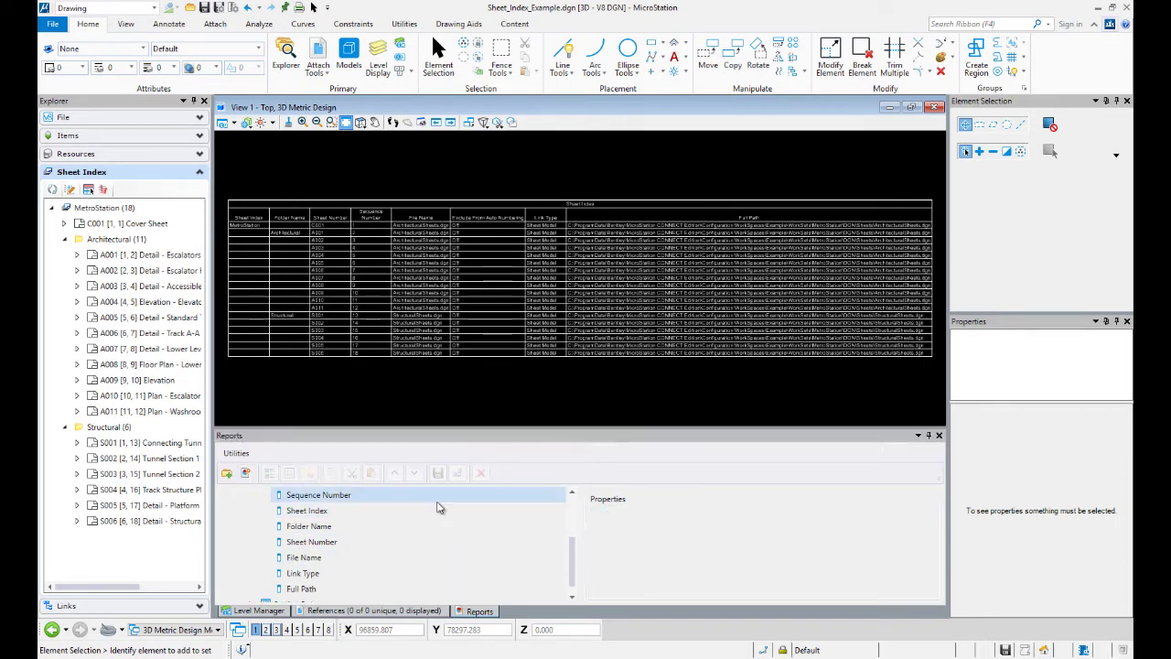
{"action": "left_click", "coordinate": [311, 573]}
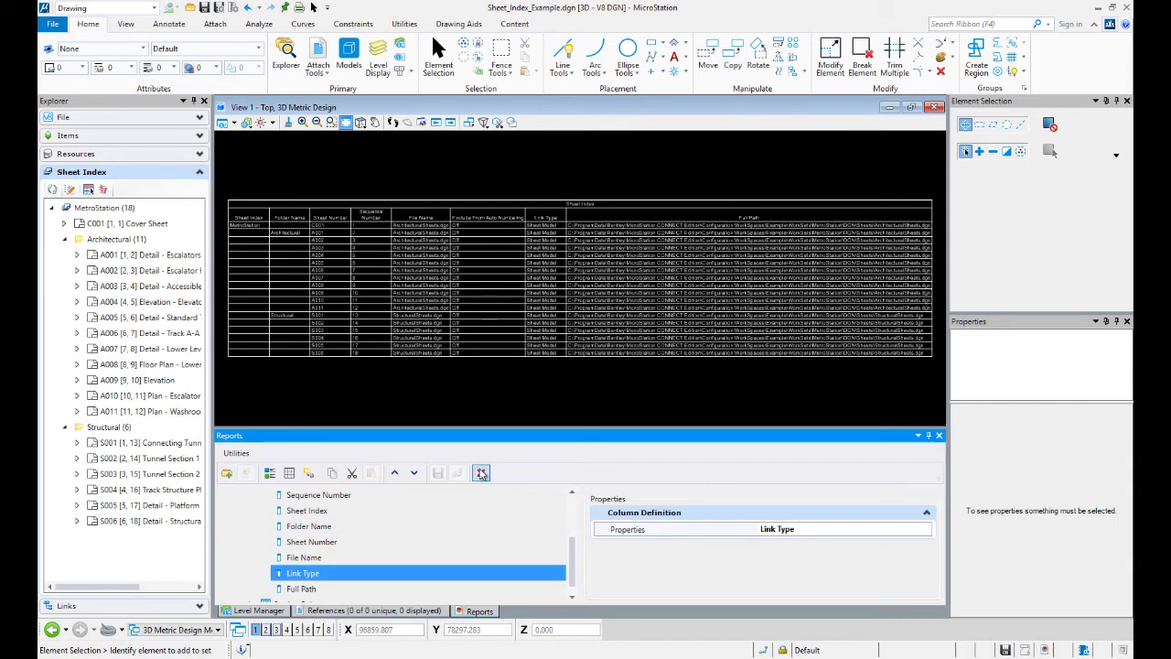
{"action": "left_click", "coordinate": [482, 472]}
{"action": "left_click", "coordinate": [302, 582]}
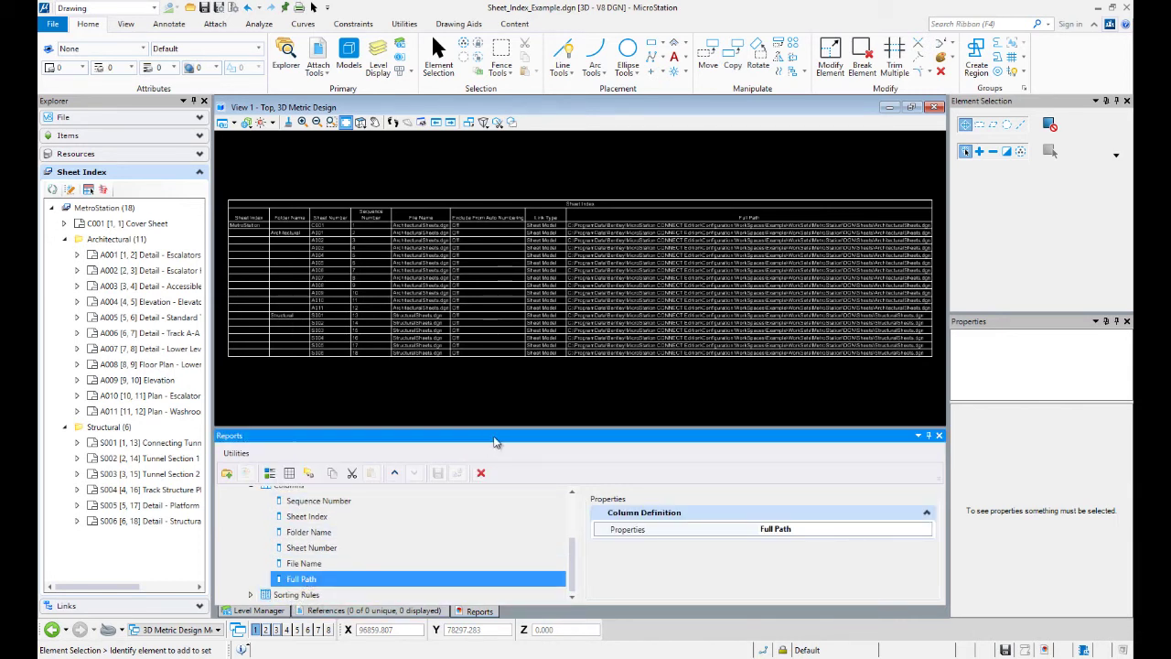
{"action": "left_click", "coordinate": [480, 472]}
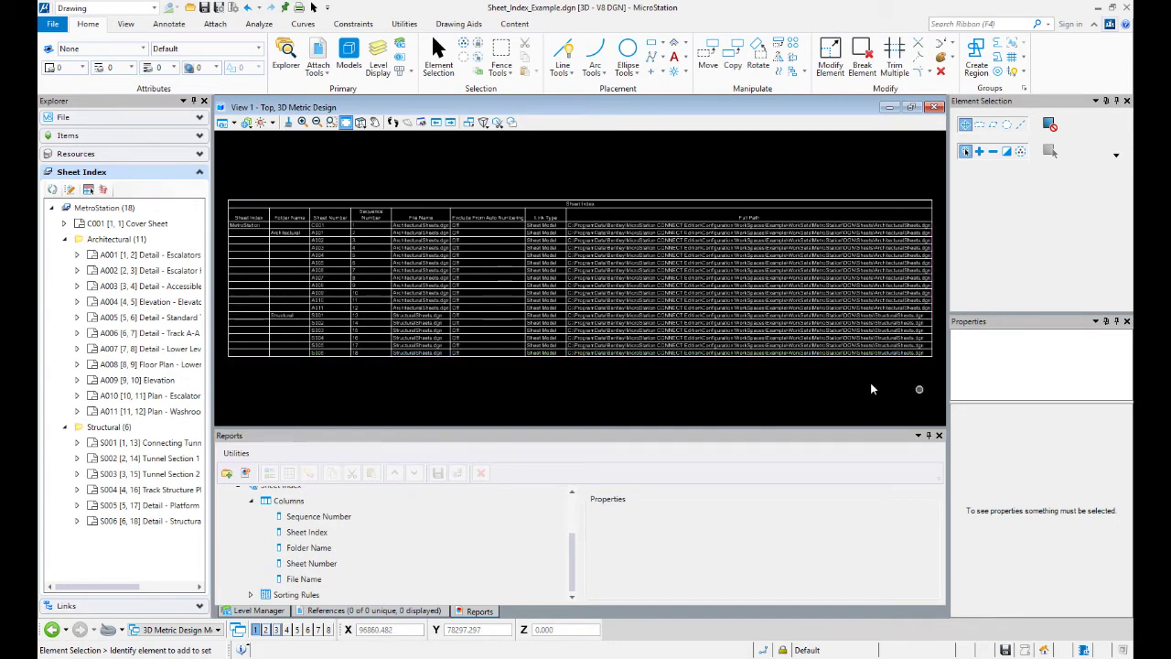
Step: Refresh the placed Sheet Index table from its data and fit it in view
{"action": "left_click", "coordinate": [416, 202]}
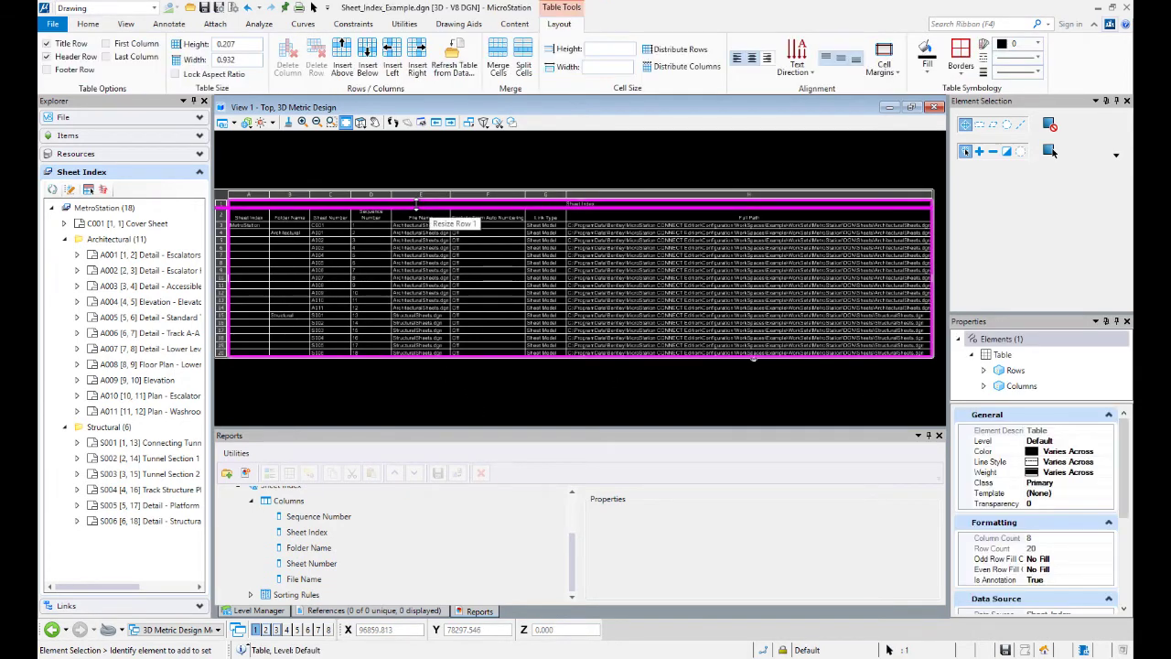
{"action": "left_click", "coordinate": [472, 79]}
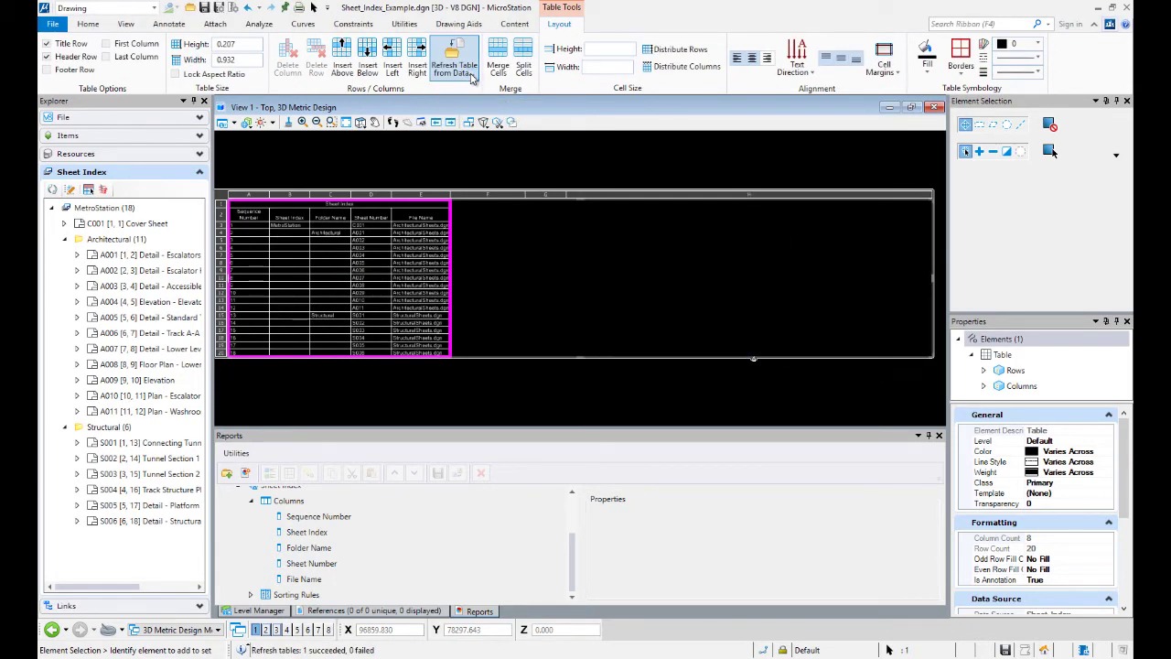
{"action": "left_click", "coordinate": [458, 170]}
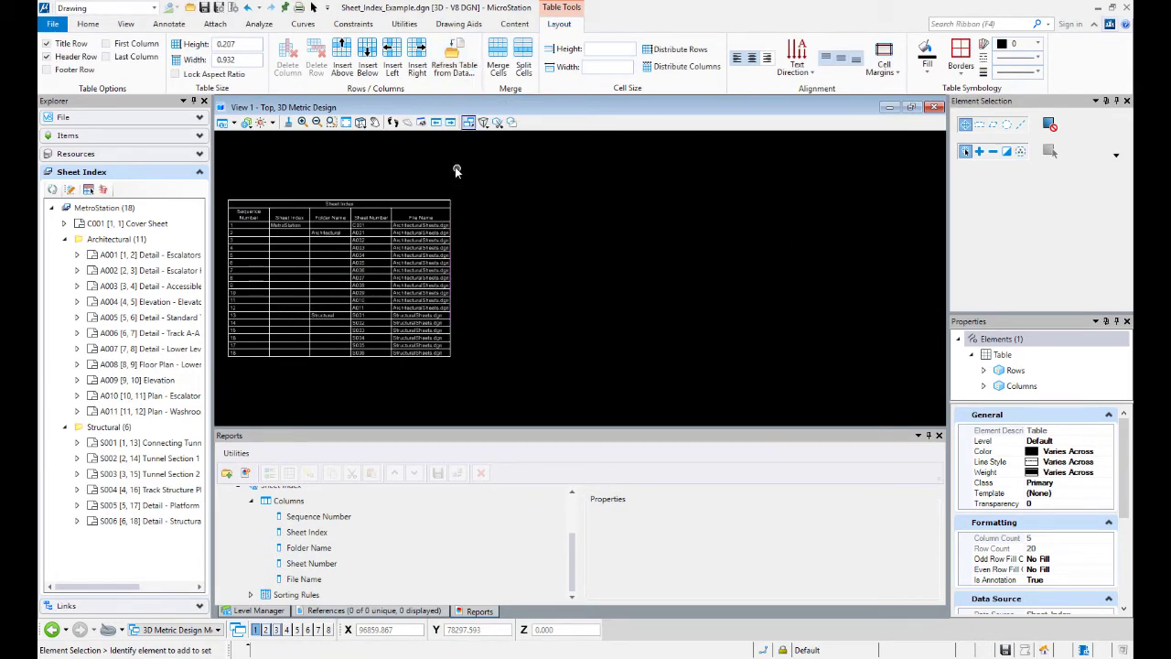
{"action": "left_click", "coordinate": [346, 123]}
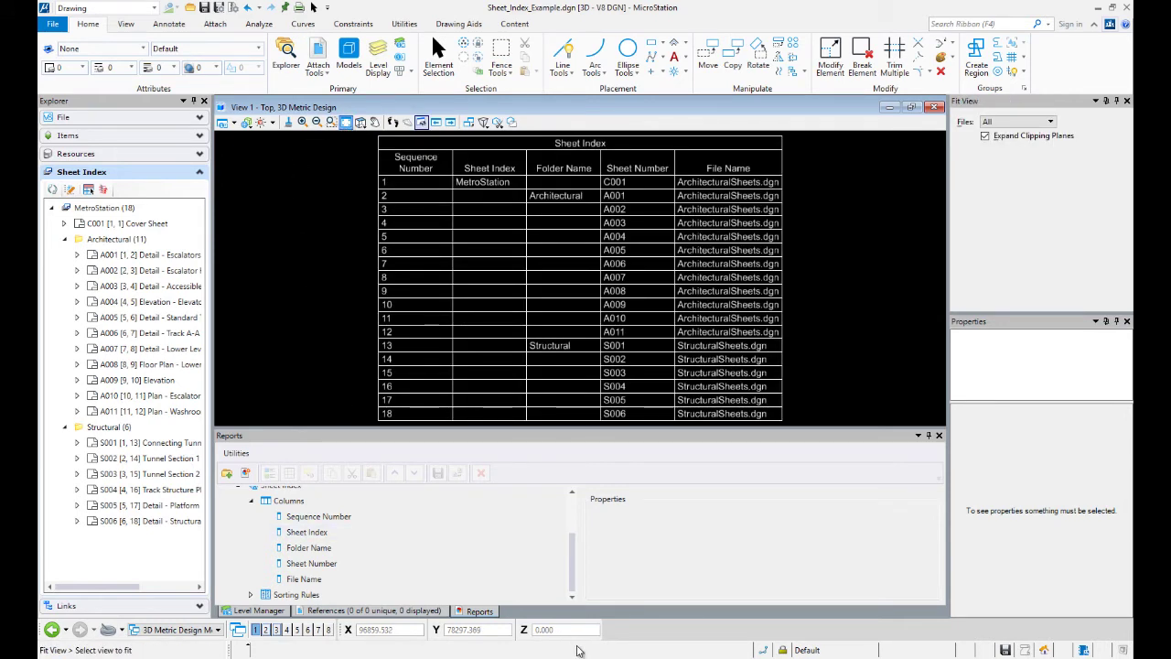
{"action": "left_click_drag", "start_coordinate": [575, 590], "coordinate": [572, 512]}
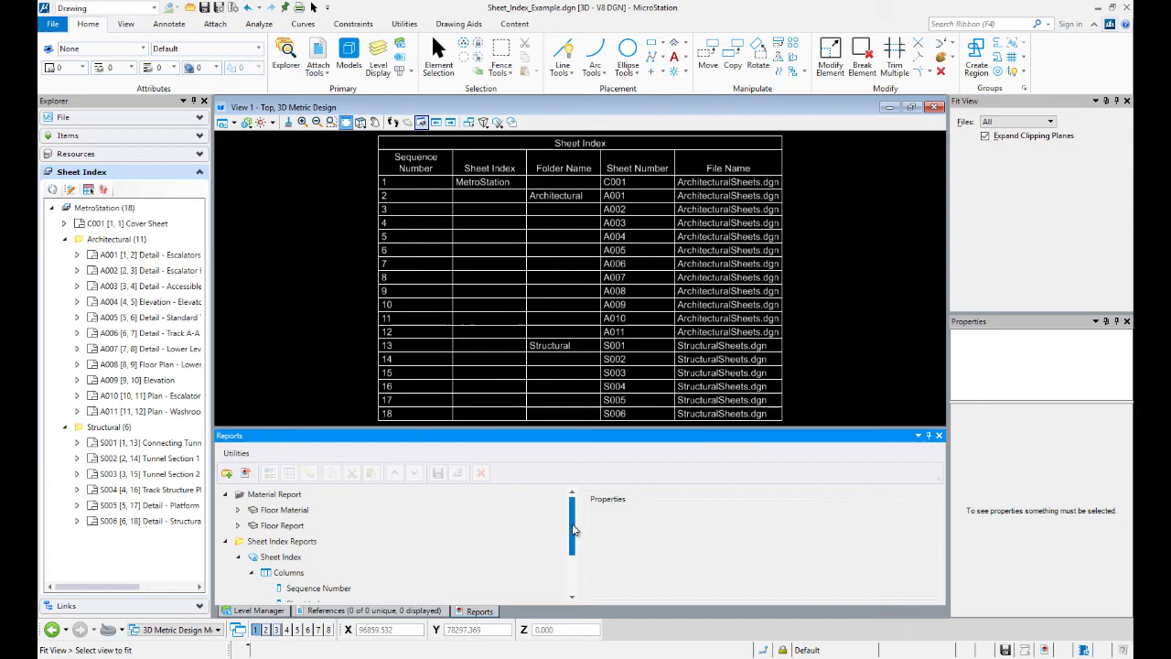
{"action": "left_click", "coordinate": [383, 556]}
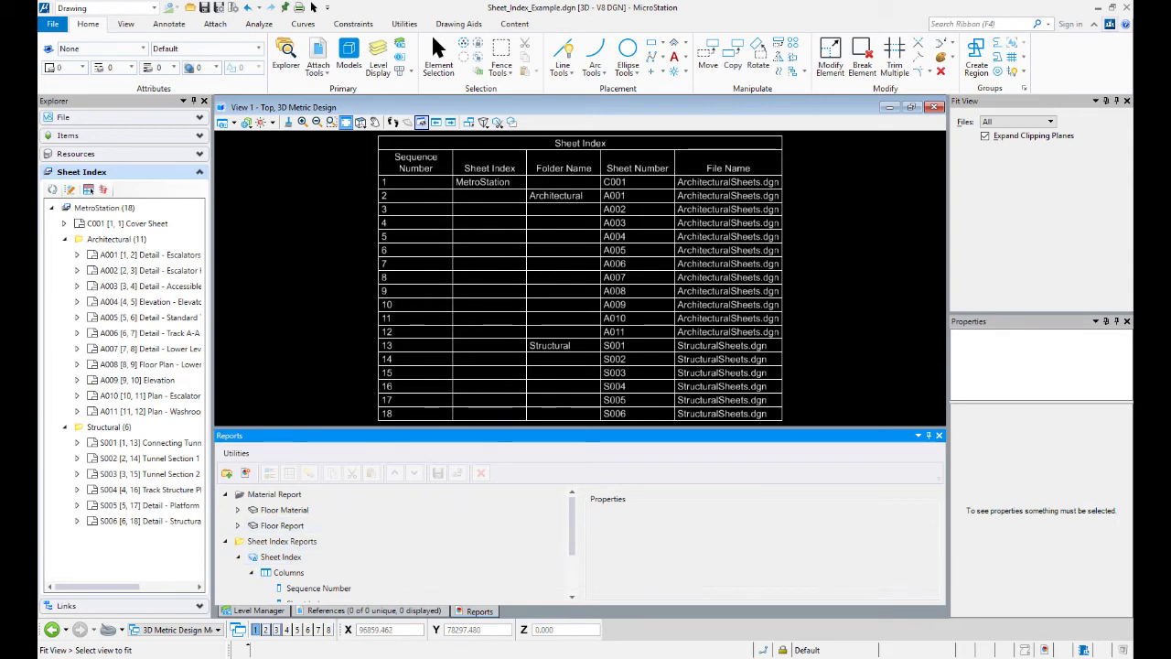
Step: Expand Sheet Index > Columns to see the order Sheet Index, Folder Name, Sequence Number, Sheet Number
{"action": "left_click", "coordinate": [635, 285]}
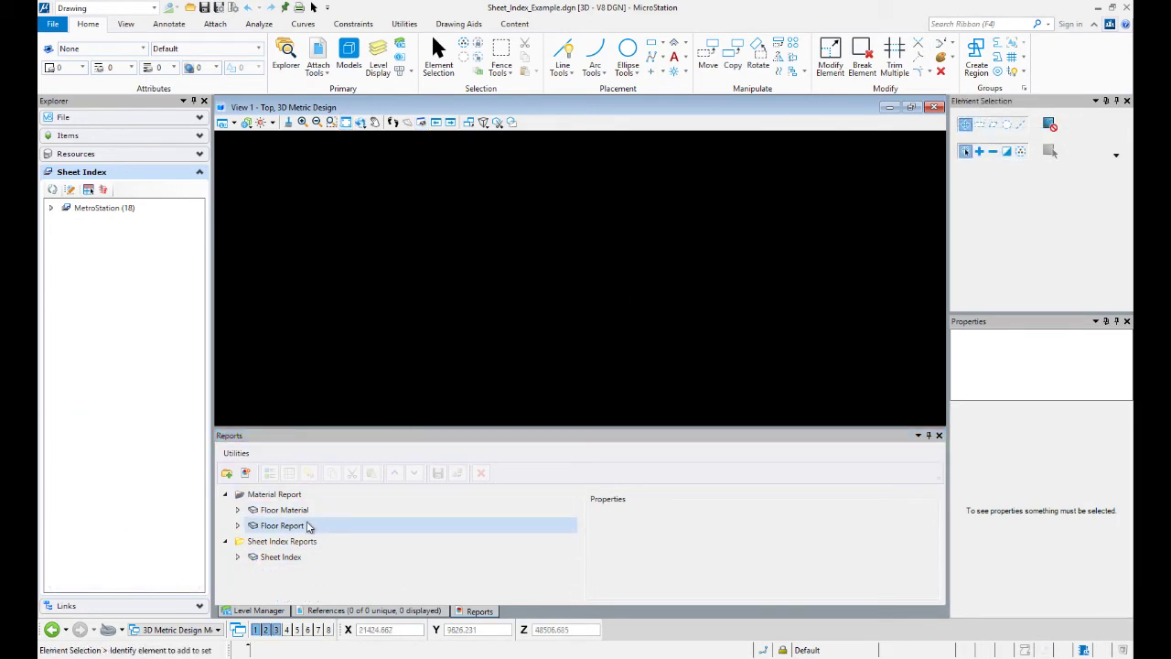
{"action": "left_click", "coordinate": [241, 561]}
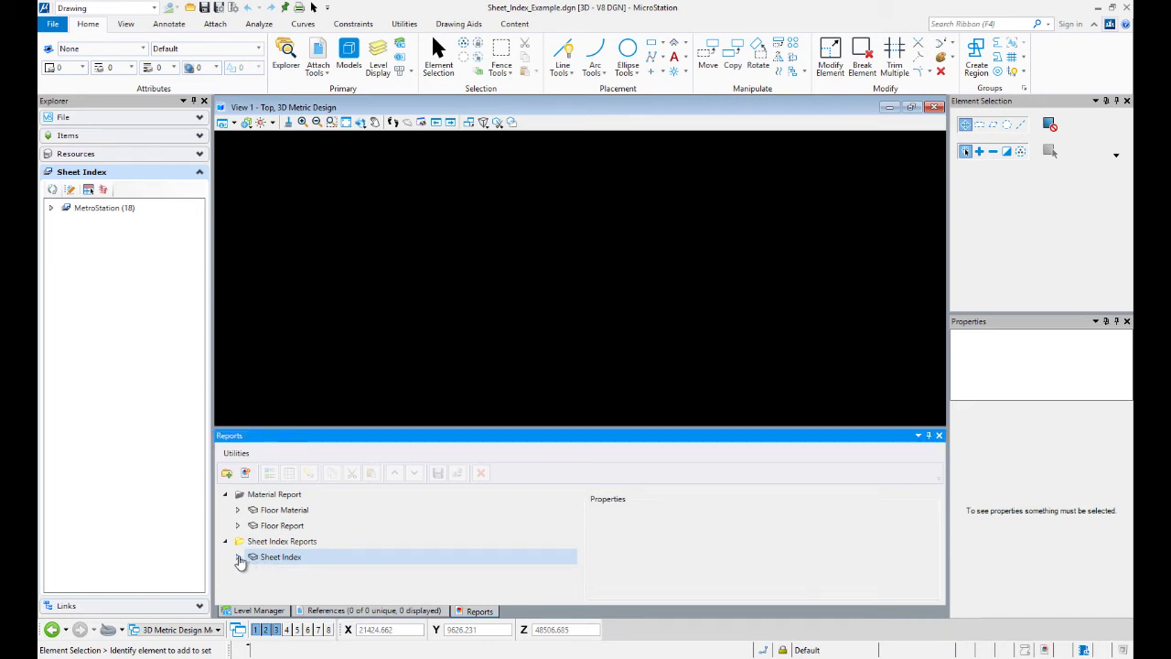
{"action": "left_click", "coordinate": [238, 557]}
{"action": "left_click", "coordinate": [252, 572]}
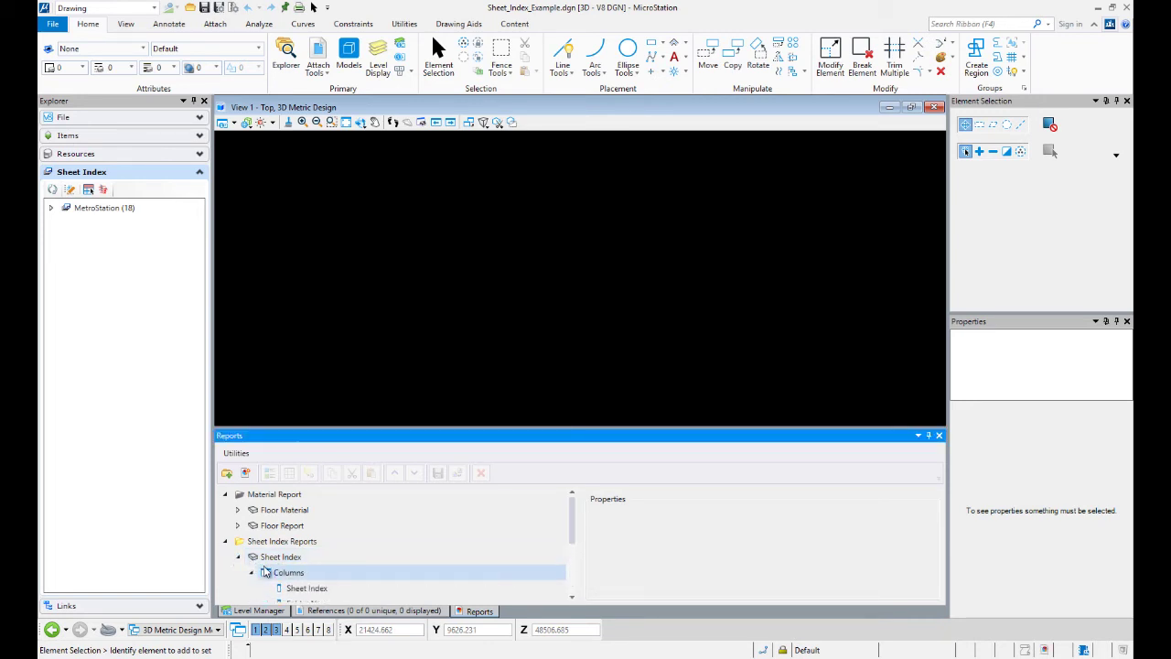
{"action": "scroll", "coordinate": [341, 574], "scroll_direction": "down", "scroll_amount": 1}
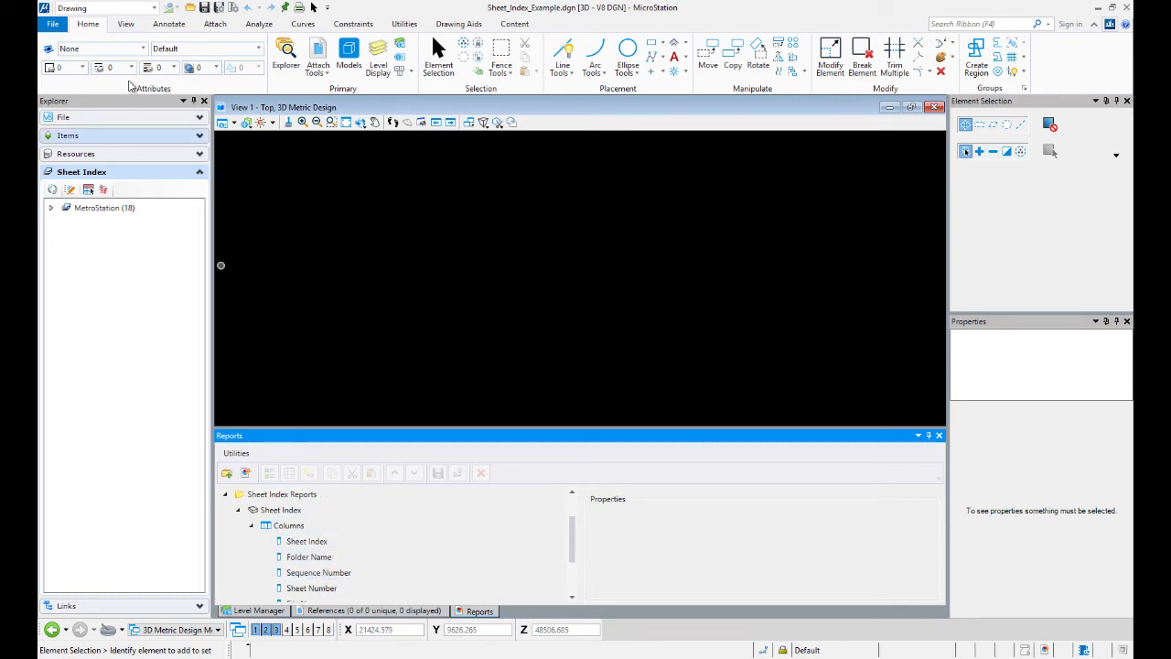
Step: Open MetroStation.dgnlib from recent files and expand its Sheet Index report's Columns
{"action": "left_click", "coordinate": [57, 24]}
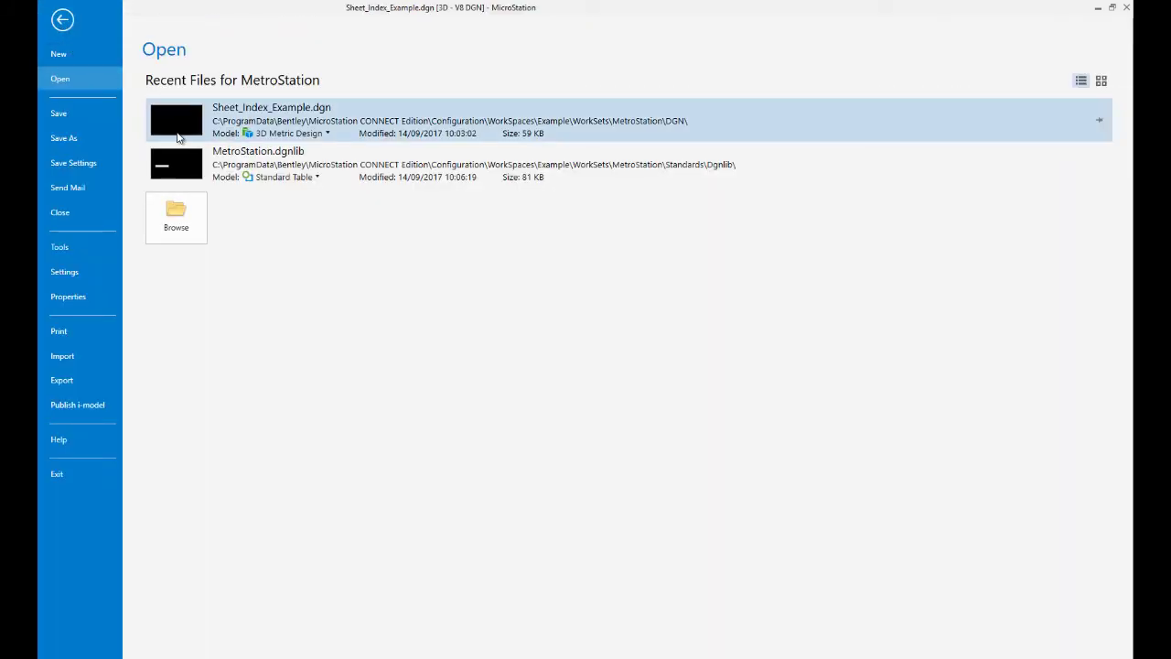
{"action": "left_click", "coordinate": [176, 162]}
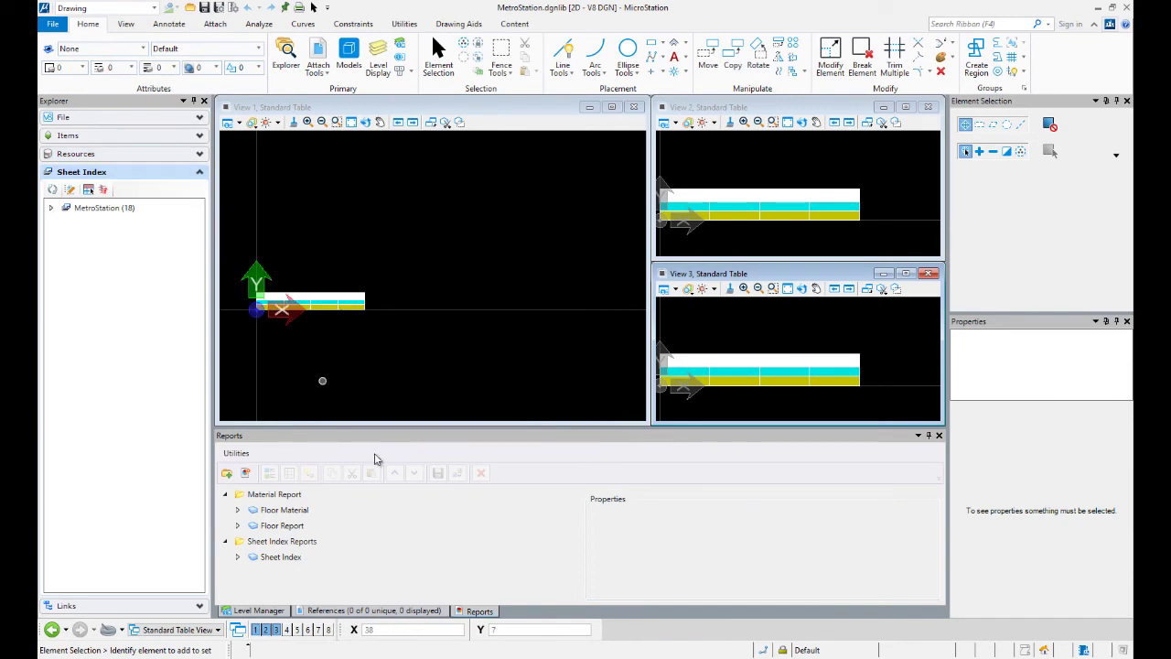
{"action": "left_click", "coordinate": [237, 566]}
{"action": "left_click", "coordinate": [238, 558]}
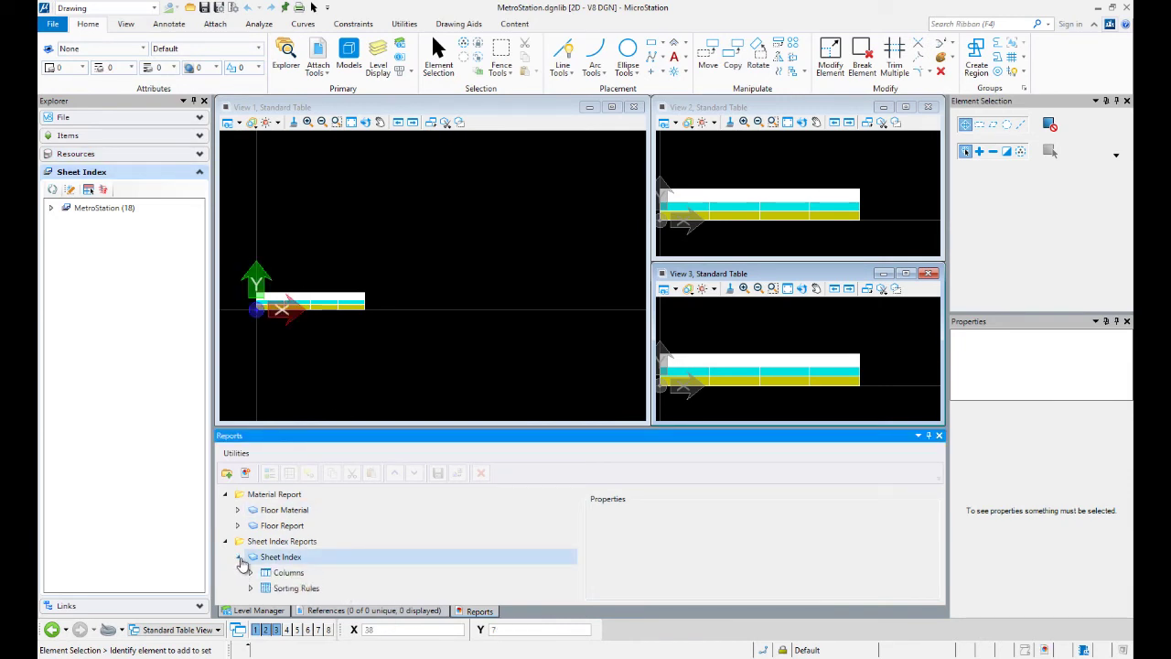
{"action": "left_click", "coordinate": [249, 573]}
{"action": "left_click", "coordinate": [252, 572]}
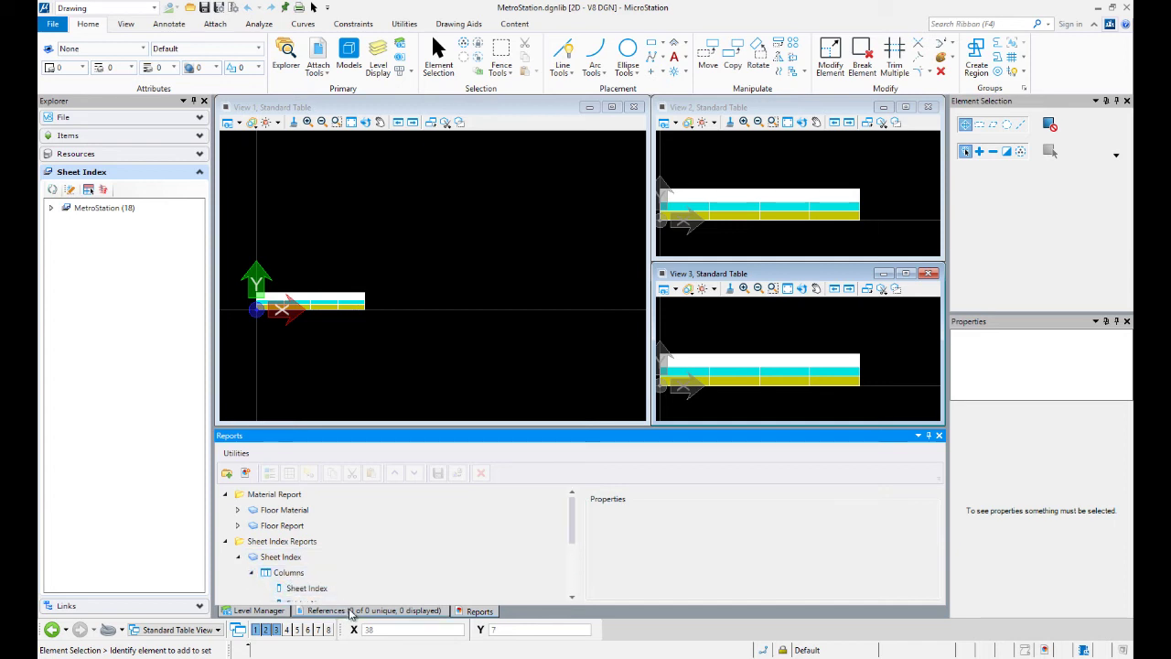
Step: Move the Sequence Number column up two places to the top
{"action": "left_click", "coordinate": [344, 591]}
{"action": "left_click", "coordinate": [332, 575]}
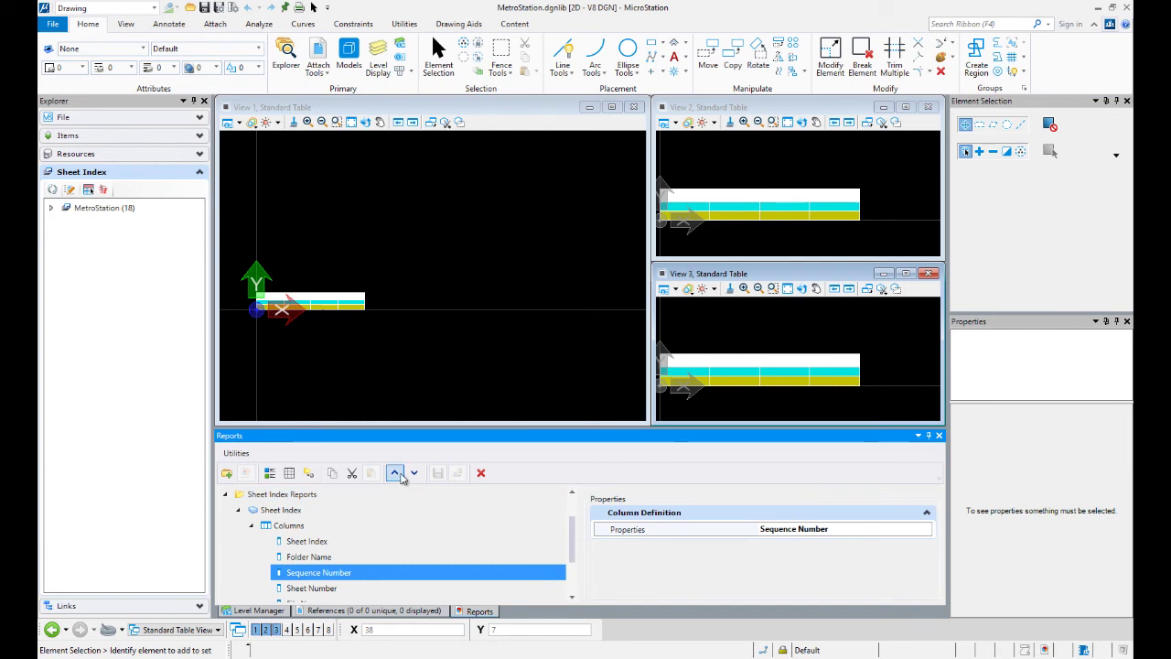
{"action": "left_click", "coordinate": [395, 474]}
{"action": "left_click", "coordinate": [395, 474]}
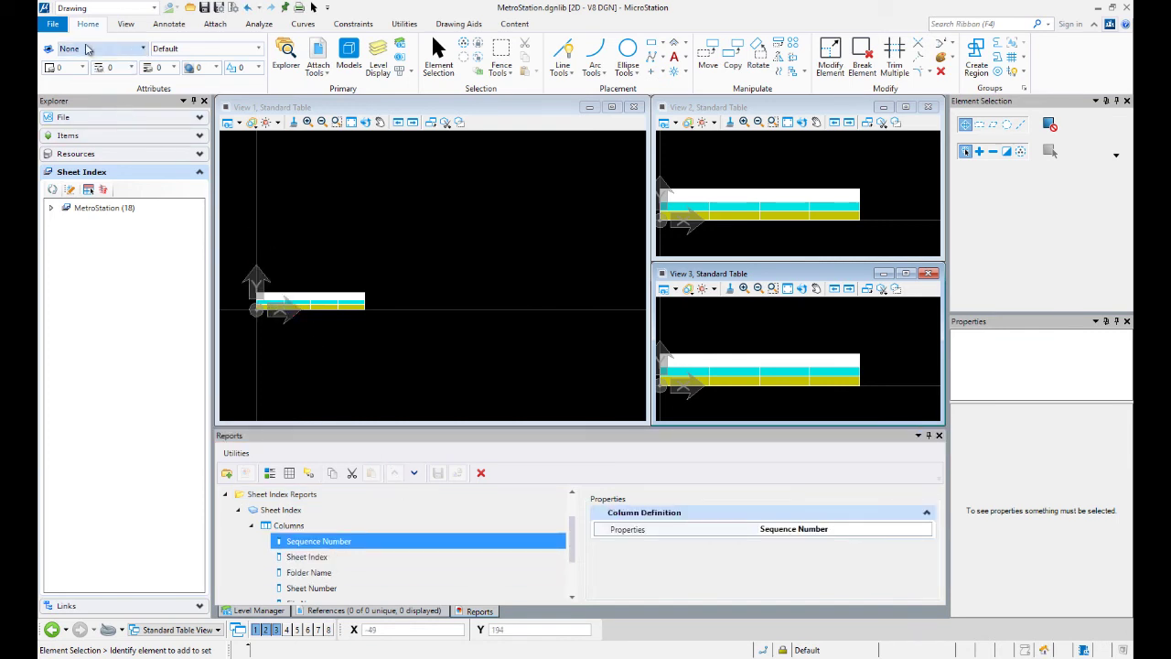
Step: Reopen Sheet_Index_Example.dgn from recent files and expand its Sheet Index report Columns
{"action": "left_click", "coordinate": [52, 23]}
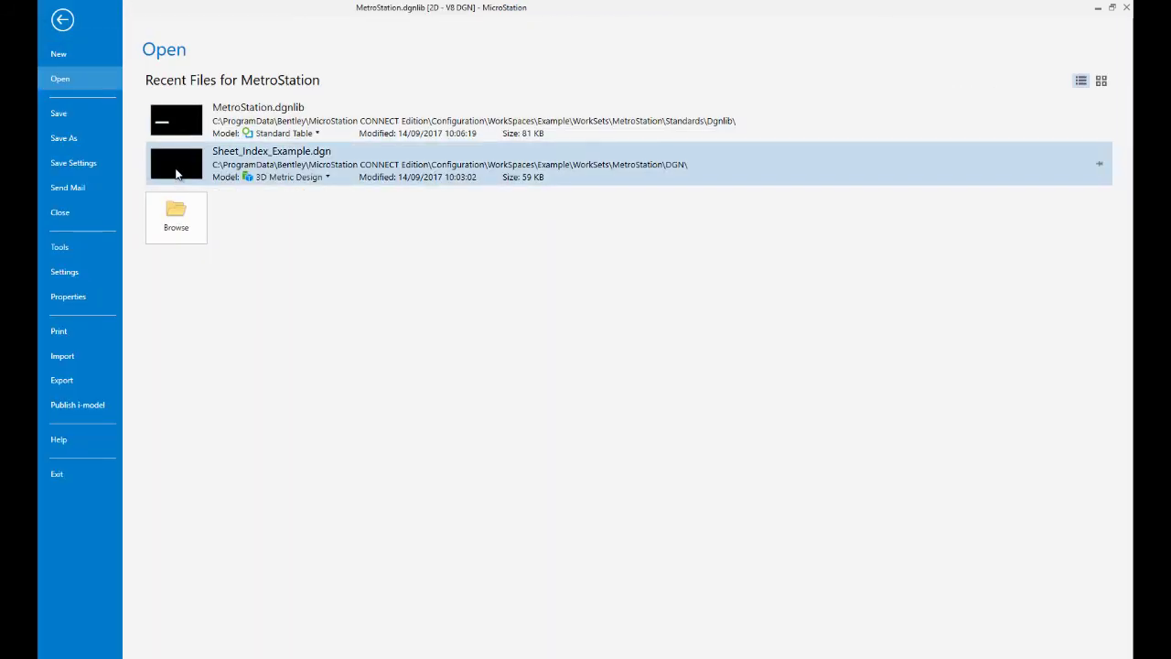
{"action": "left_click", "coordinate": [177, 174]}
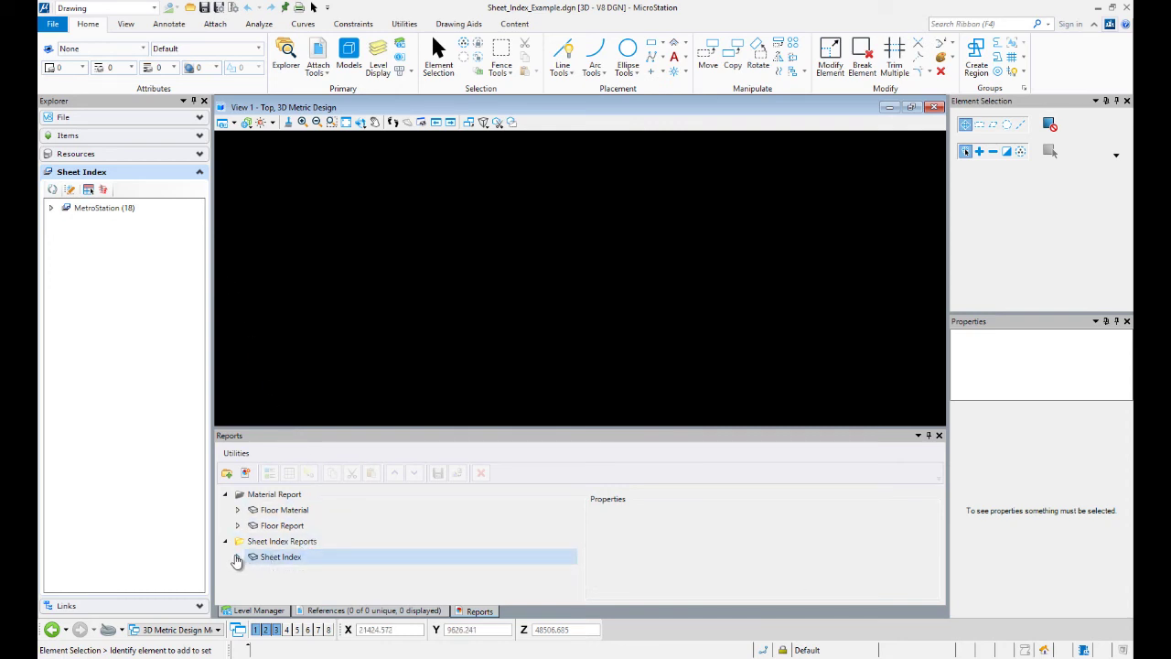
{"action": "left_click", "coordinate": [237, 558]}
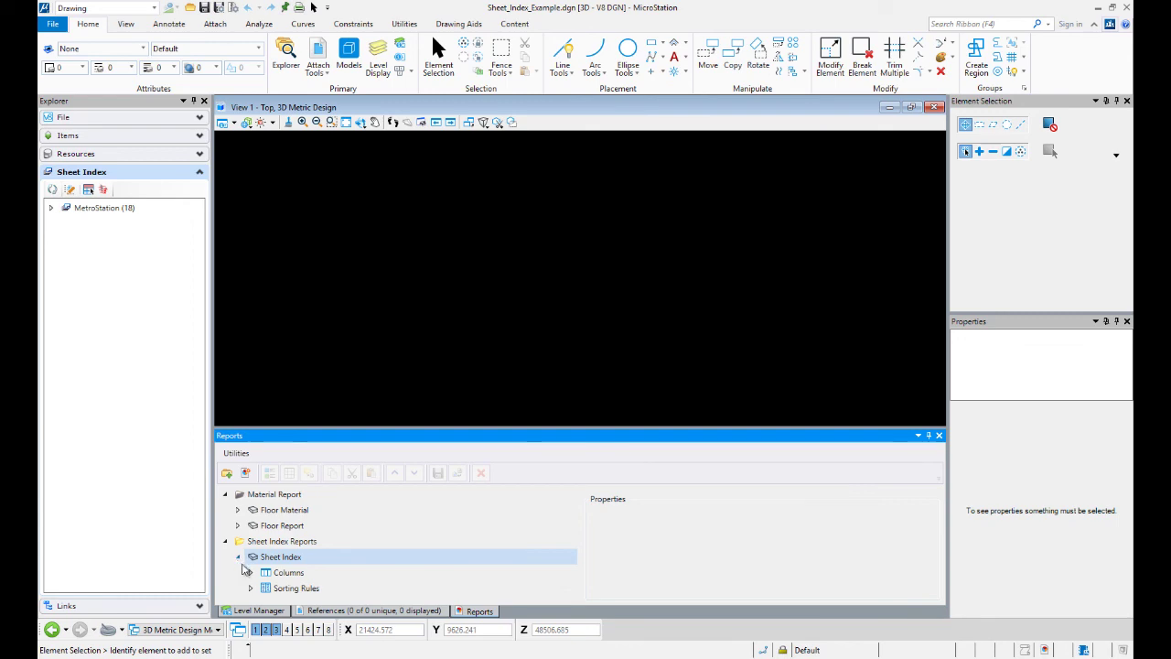
{"action": "left_click", "coordinate": [246, 569]}
{"action": "left_click", "coordinate": [252, 574]}
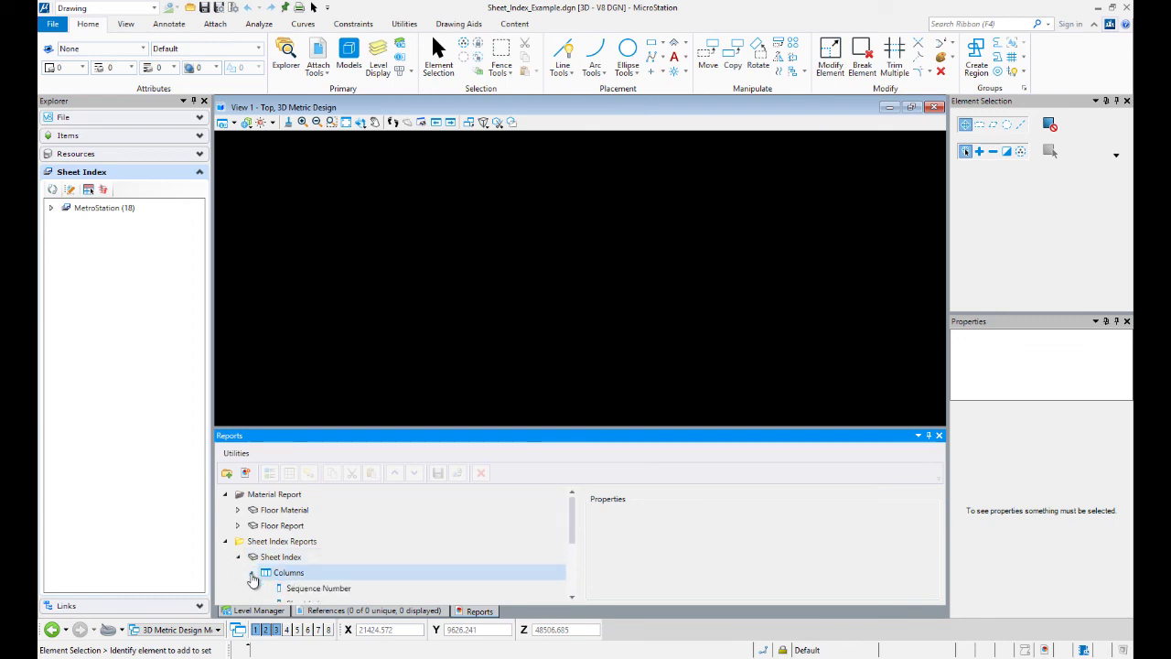